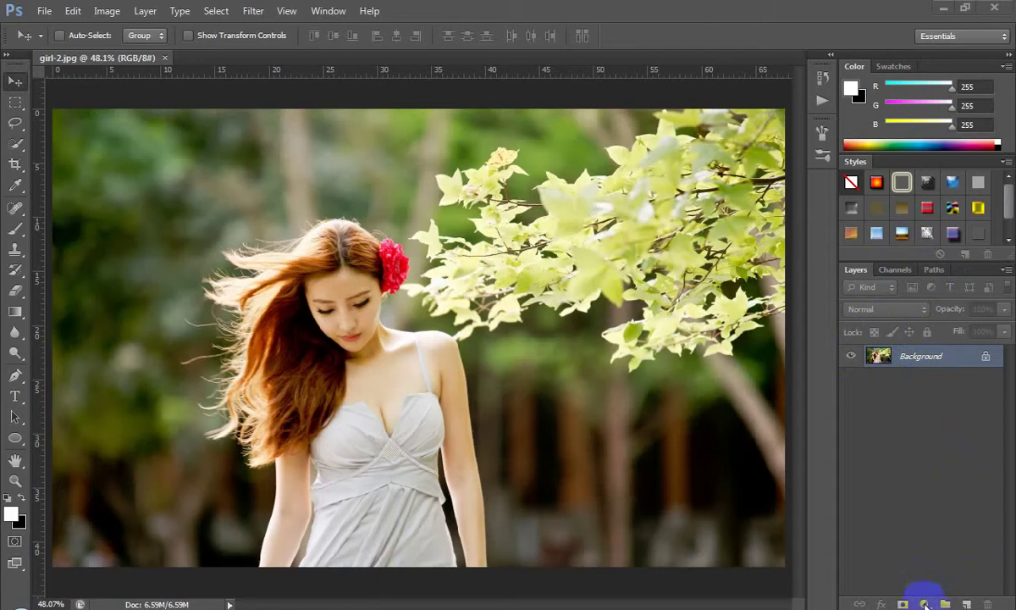
Add a Curves 1 adjustment layer with its midpoint lowered from 124 to 107
click(925, 604)
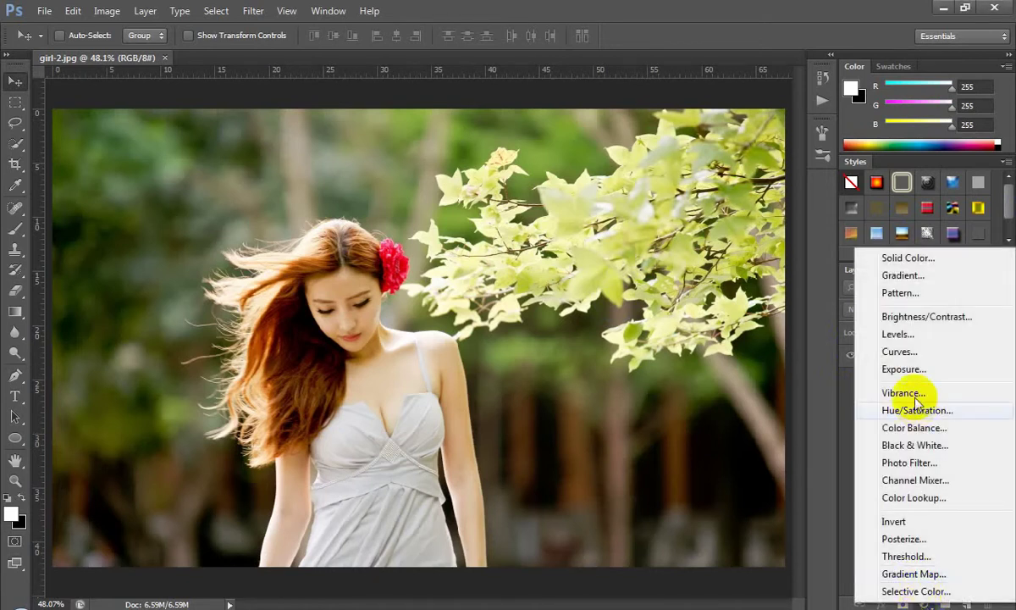
click(899, 352)
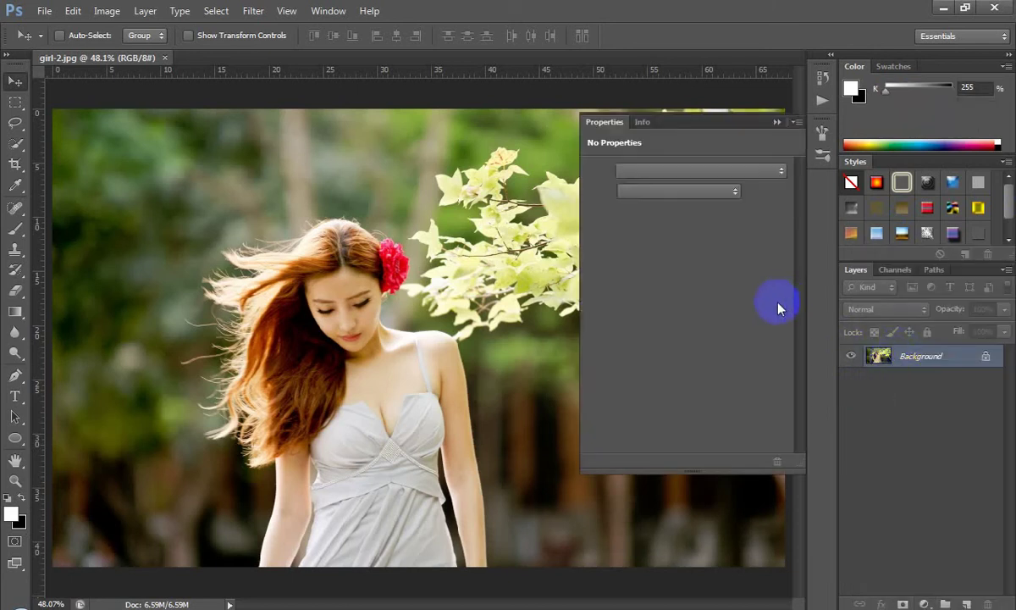
mouse_move(700, 285)
mouse_down()
mouse_move(690, 274)
mouse_move(707, 288)
mouse_move(699, 299)
mouse_up()
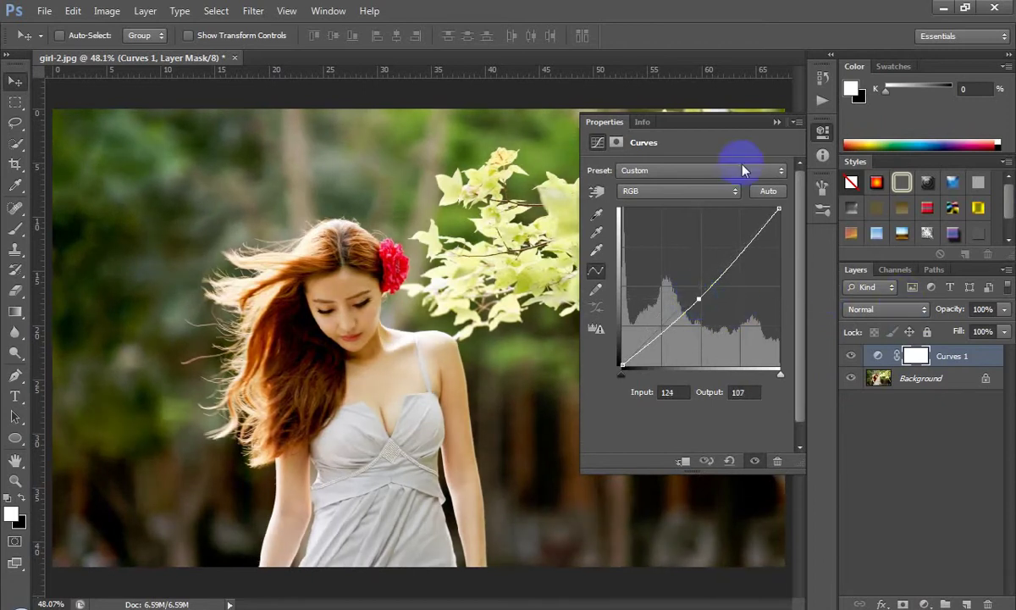
click(776, 123)
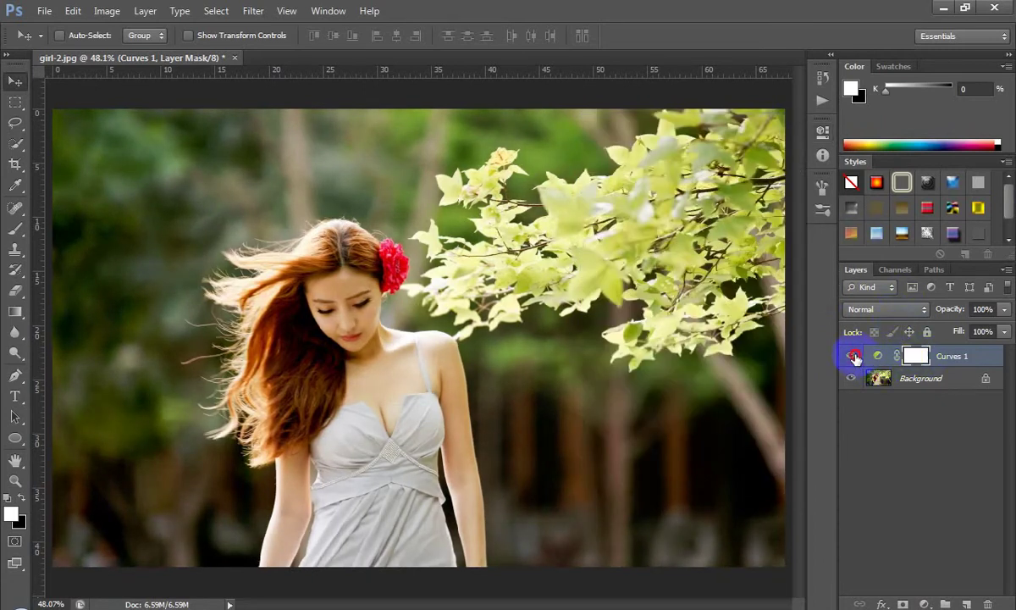
click(852, 356)
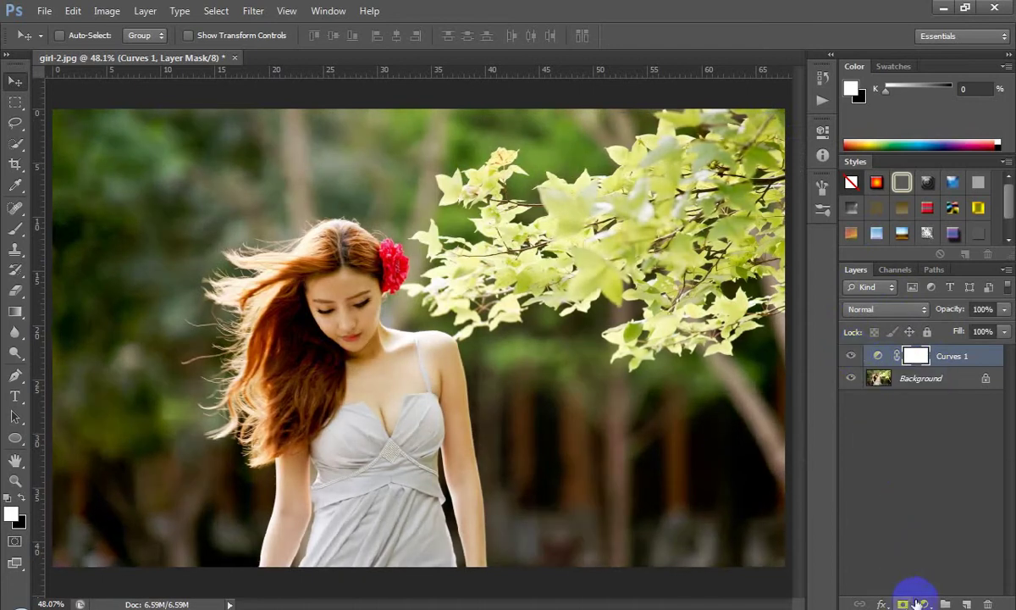
Add a Color Lookup adjustment layer using the FallColors.look 3D LUT
click(924, 603)
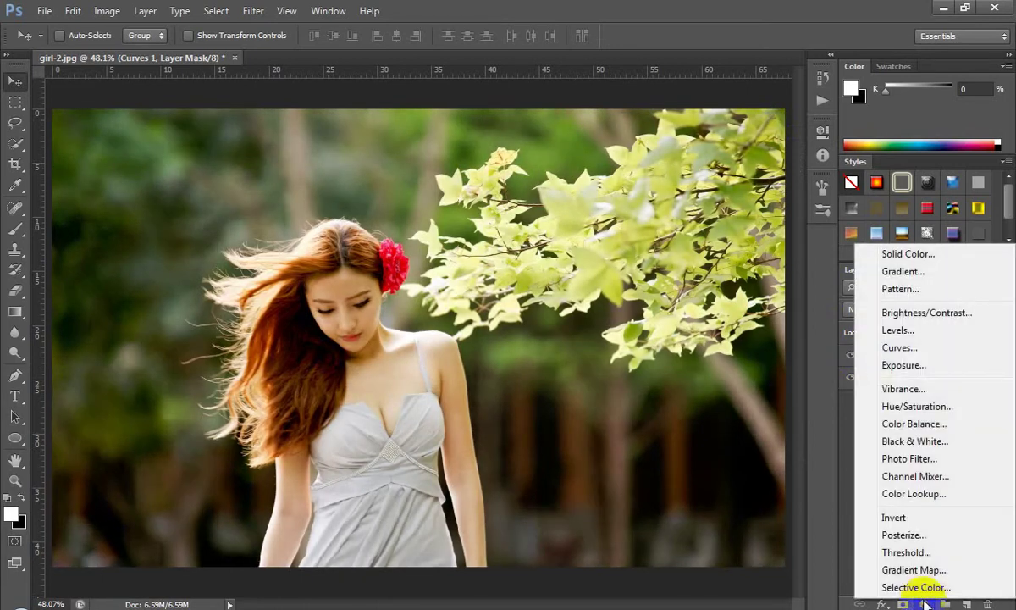
click(921, 500)
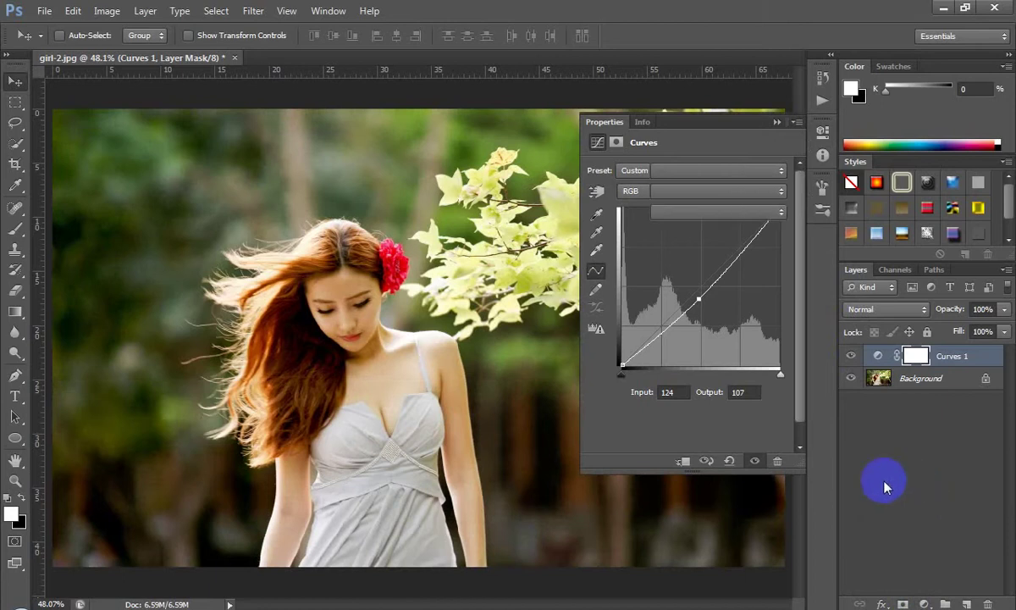
click(777, 125)
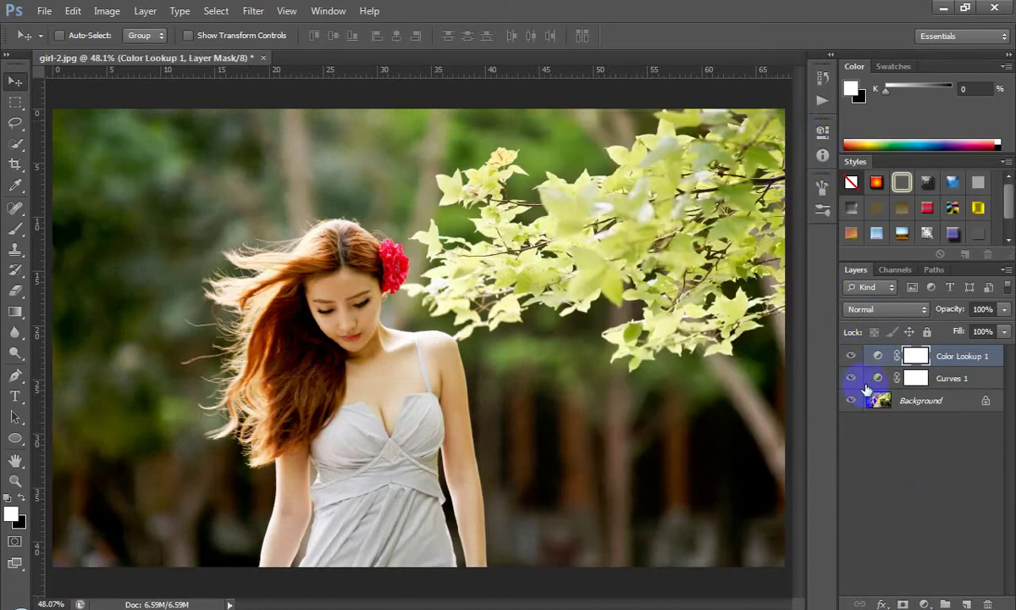
double_click(877, 356)
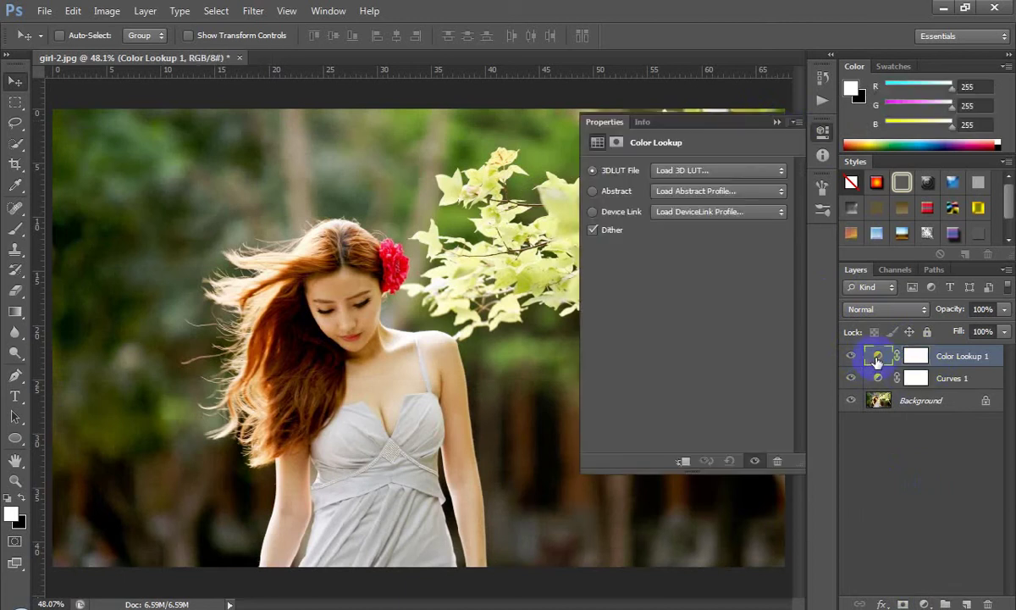
click(711, 172)
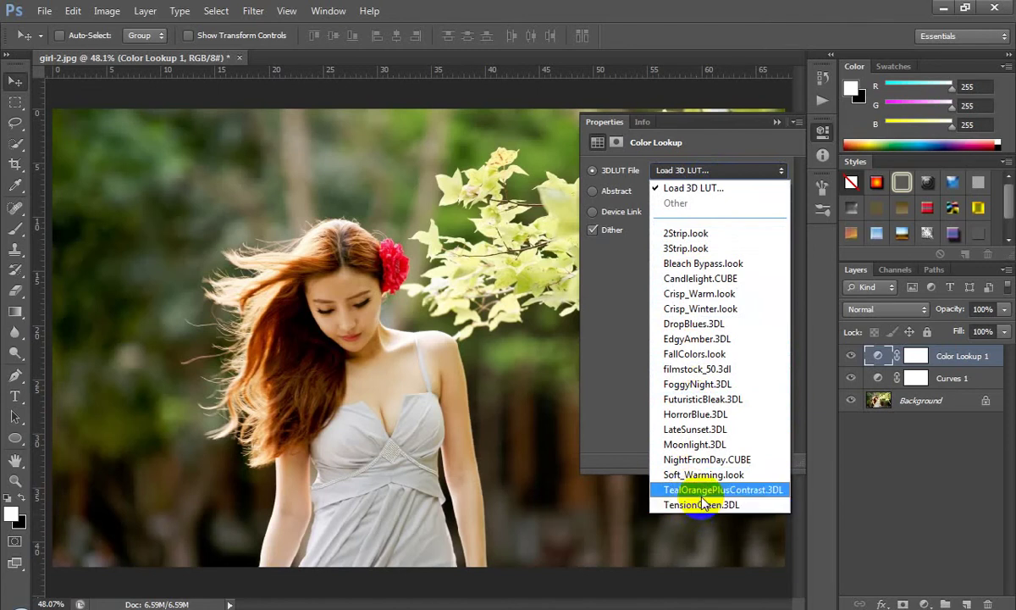
click(680, 353)
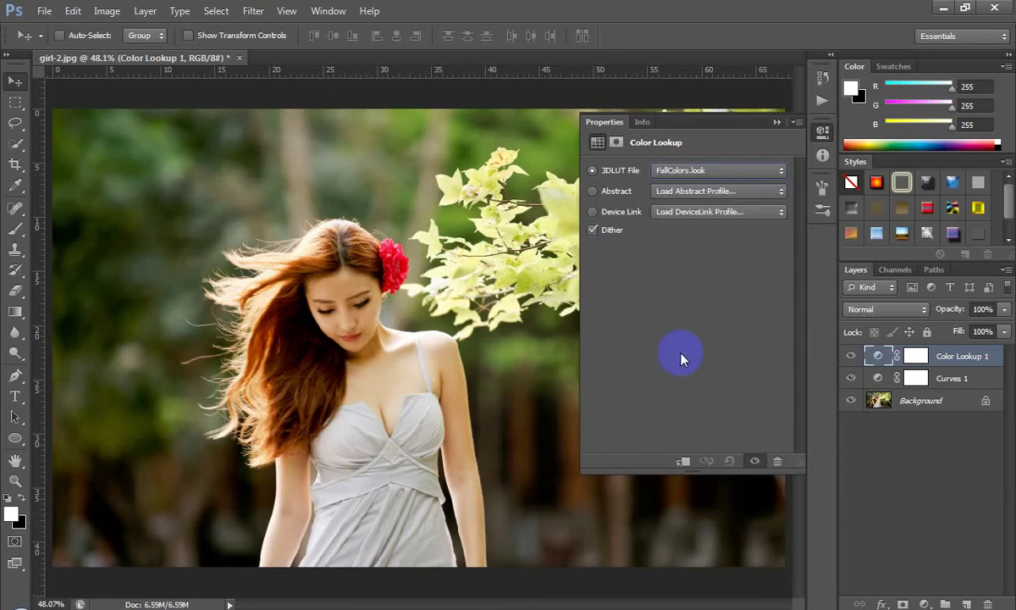
Apply the Sienna-Blue abstract profile to the Color Lookup layer
click(691, 195)
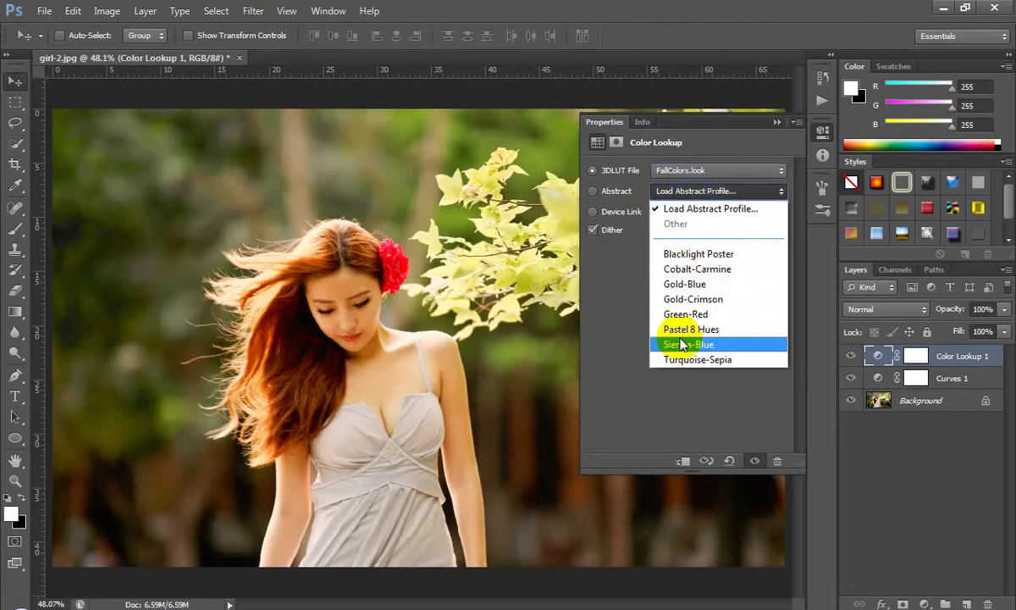
click(683, 344)
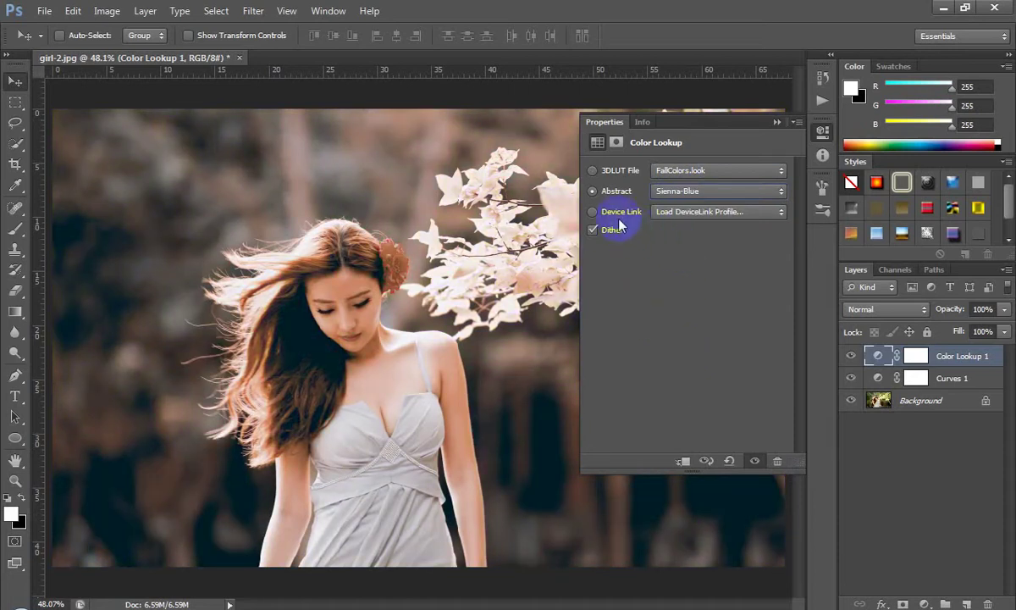
click(592, 211)
key(Escape)
click(776, 121)
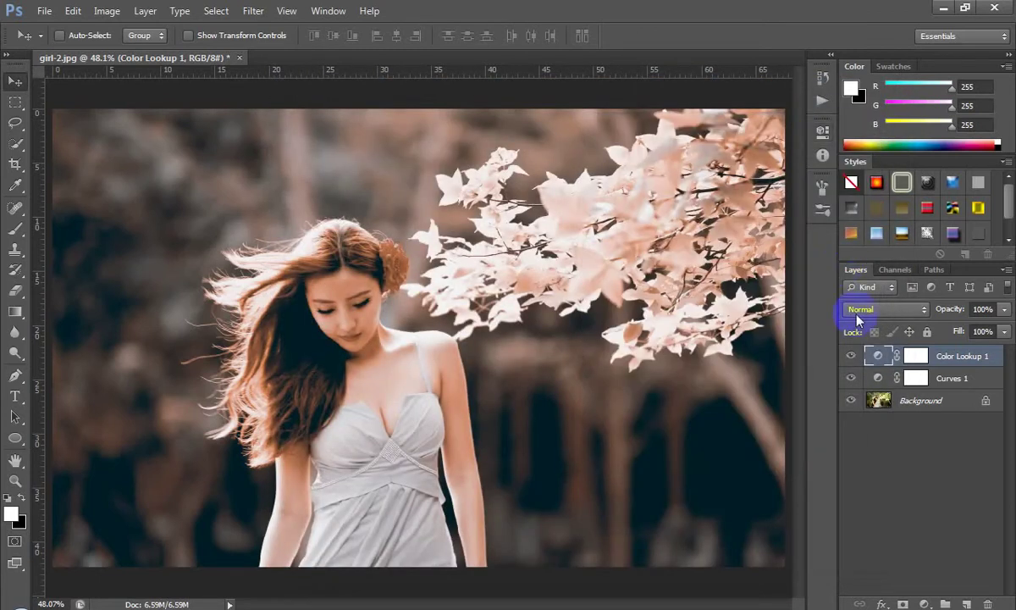
click(851, 355)
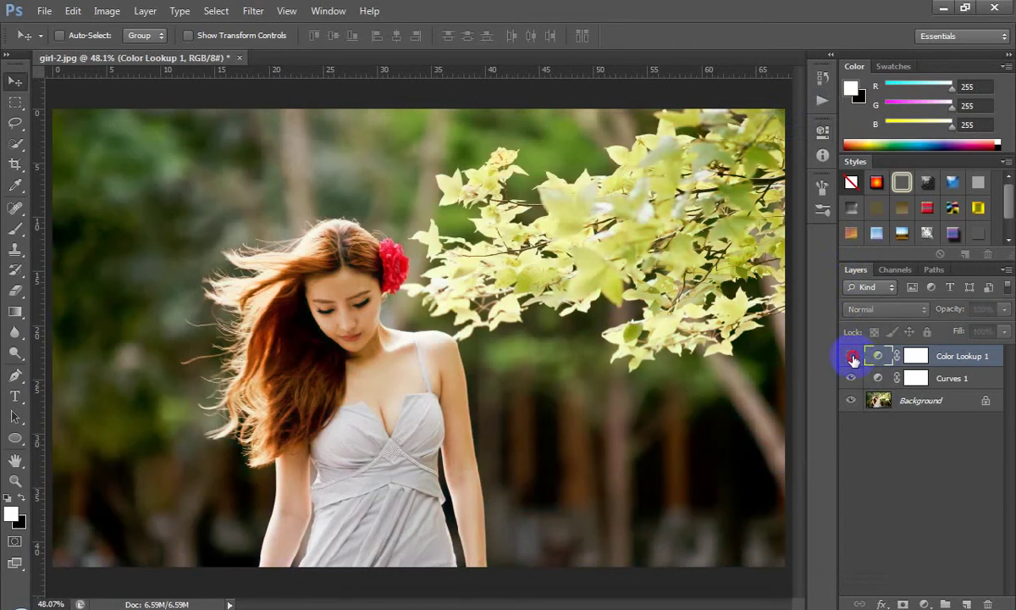
Lower the Color Lookup 1 layer's opacity to 55%
click(1003, 309)
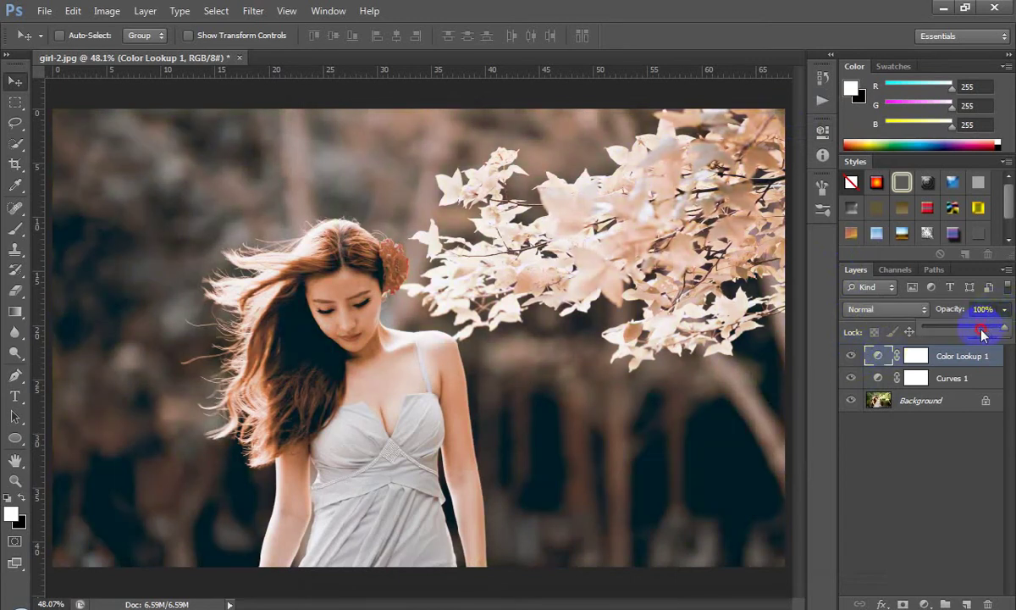
mouse_move(981, 332)
mouse_down()
mouse_move(958, 331)
mouse_move(970, 332)
mouse_up()
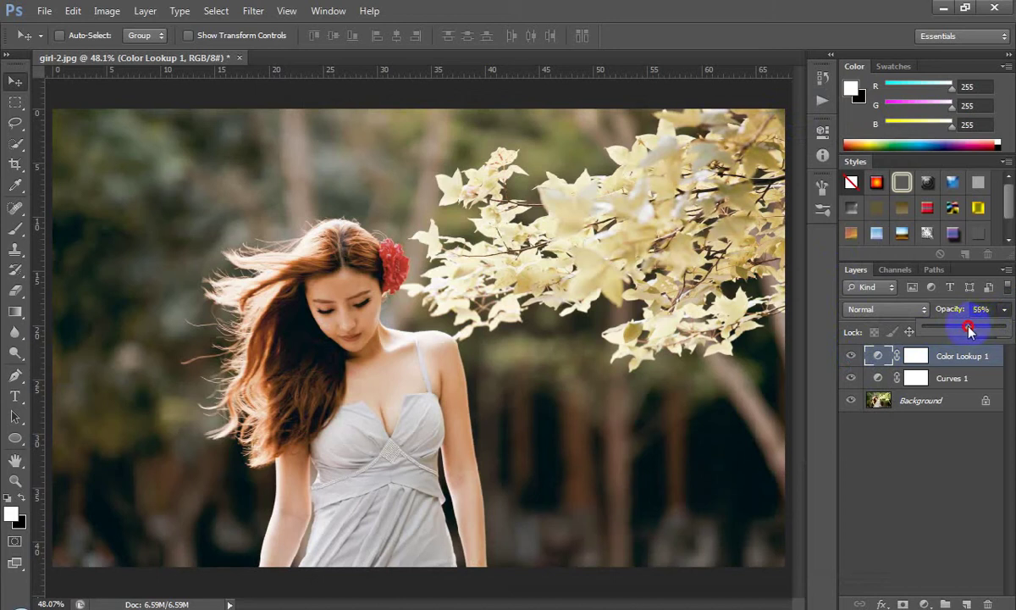
click(851, 357)
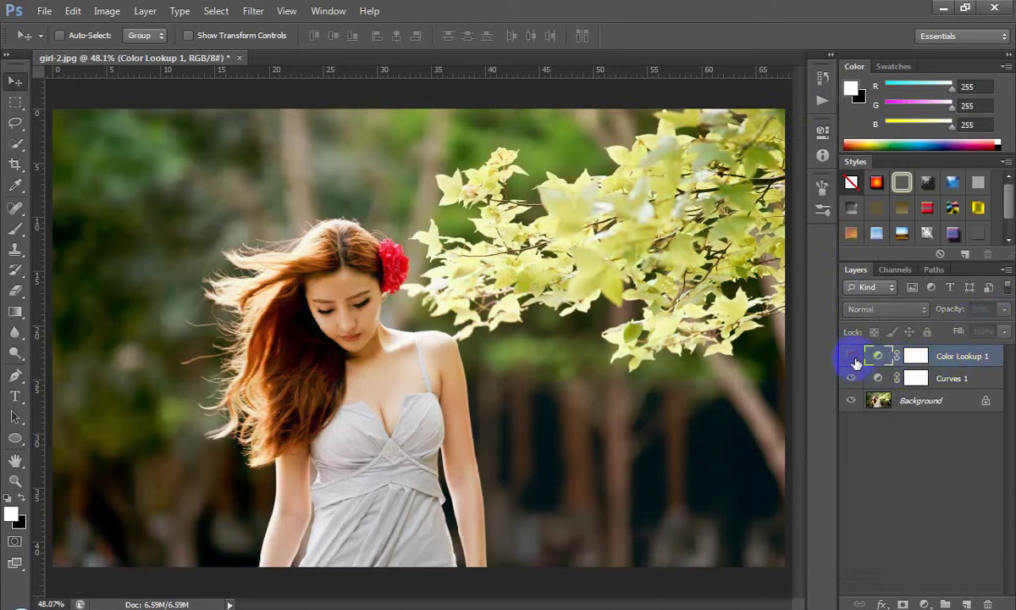
click(852, 356)
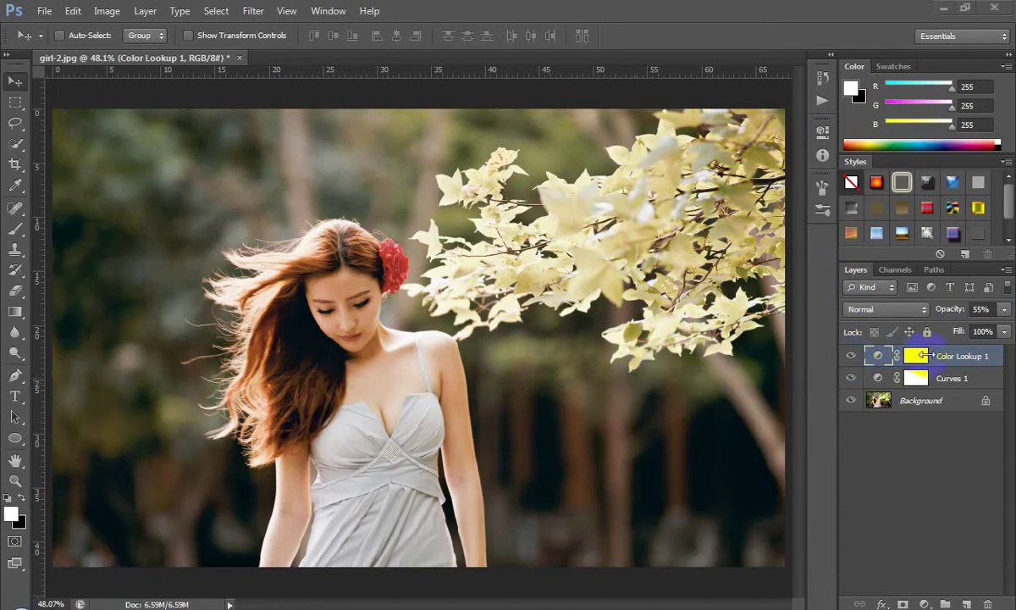
Add a Selective Color layer with Reds at Cyan -30, Magenta -10, Yellow +6, Black +10
click(923, 603)
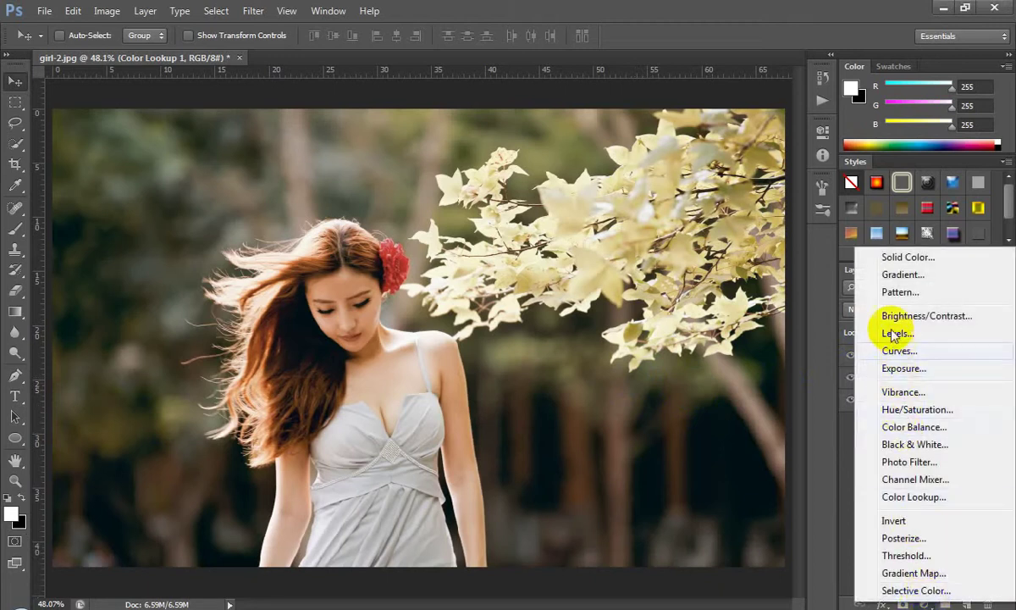
click(906, 591)
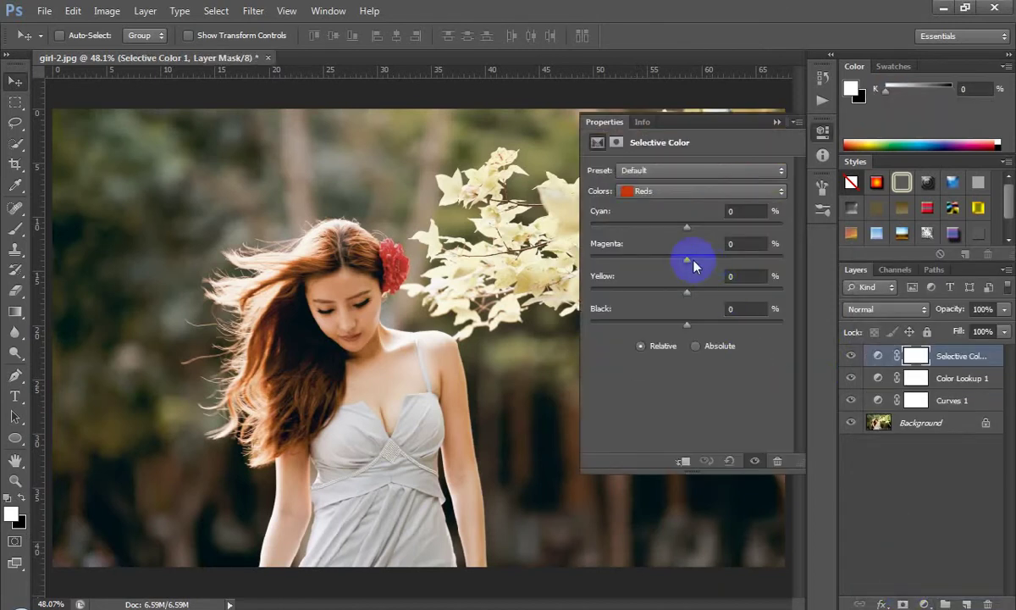
mouse_move(680, 235)
mouse_down()
mouse_move(660, 241)
mouse_move(677, 264)
mouse_up()
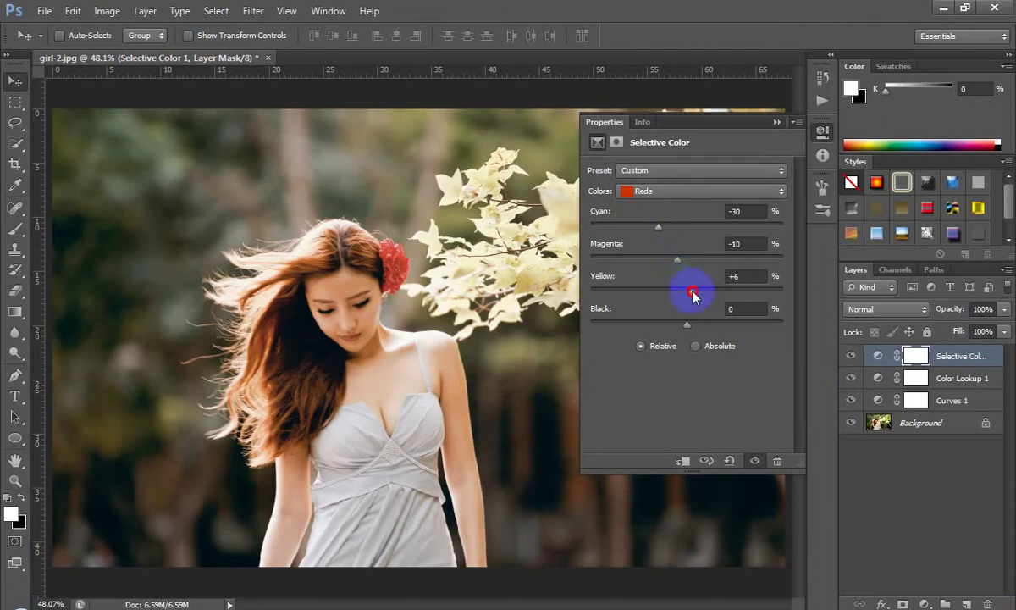
drag(693, 322, 697, 322)
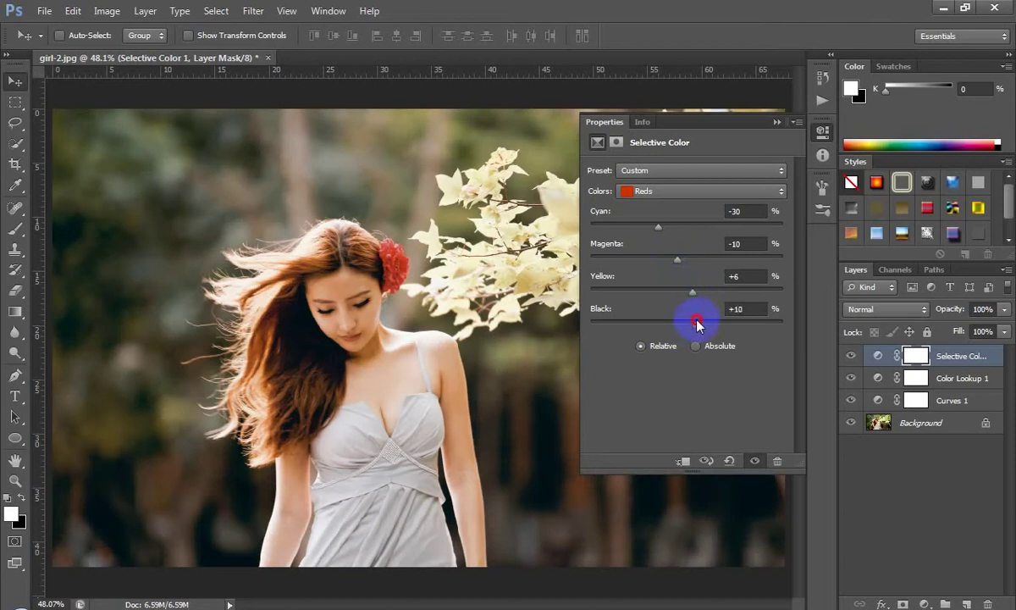
click(850, 356)
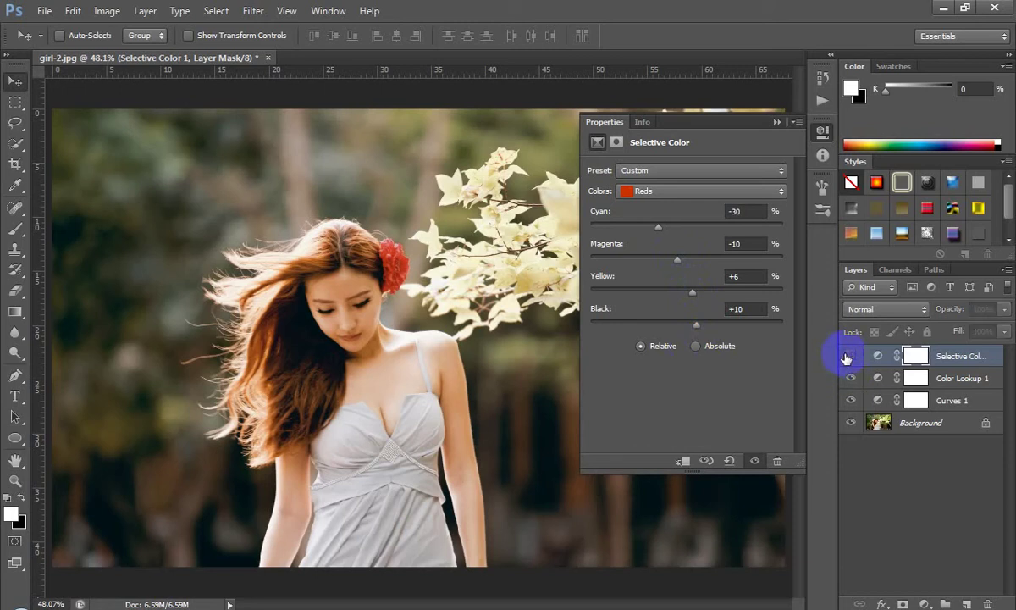
click(895, 356)
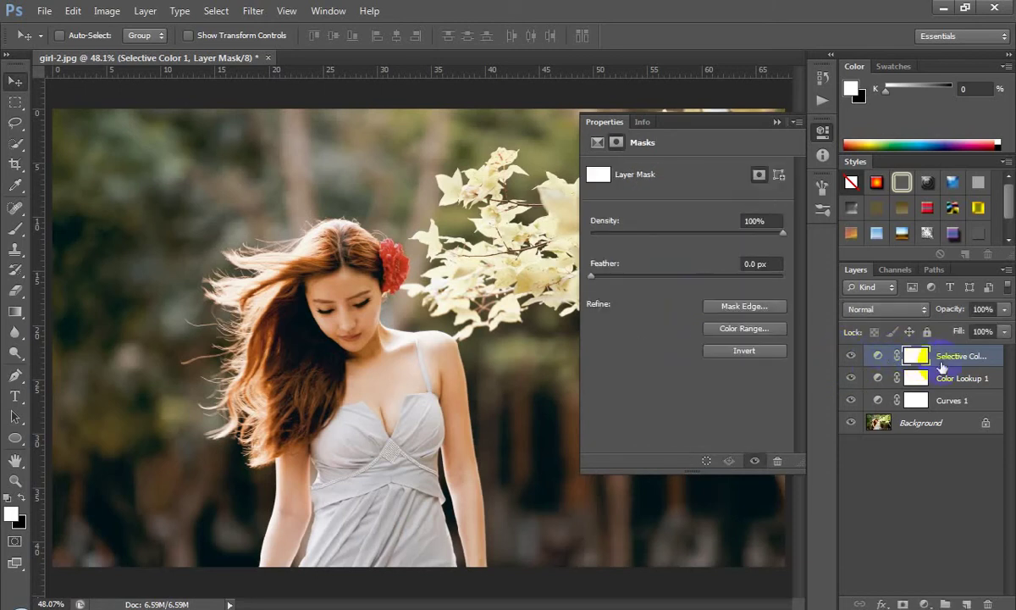
click(878, 356)
click(661, 193)
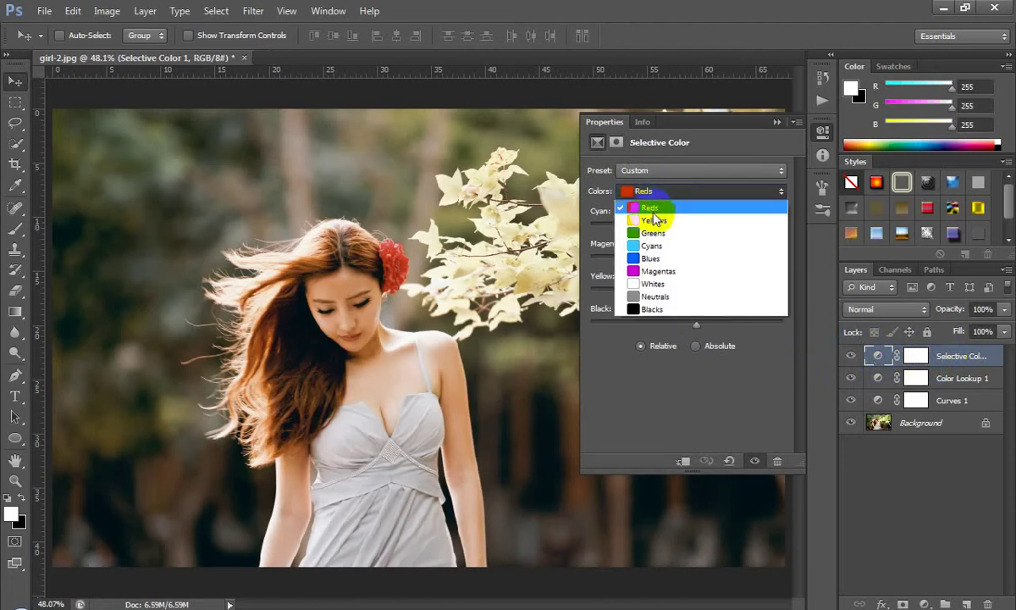
Switch Selective Color to the Yellows range and set Yellow to +5
click(653, 220)
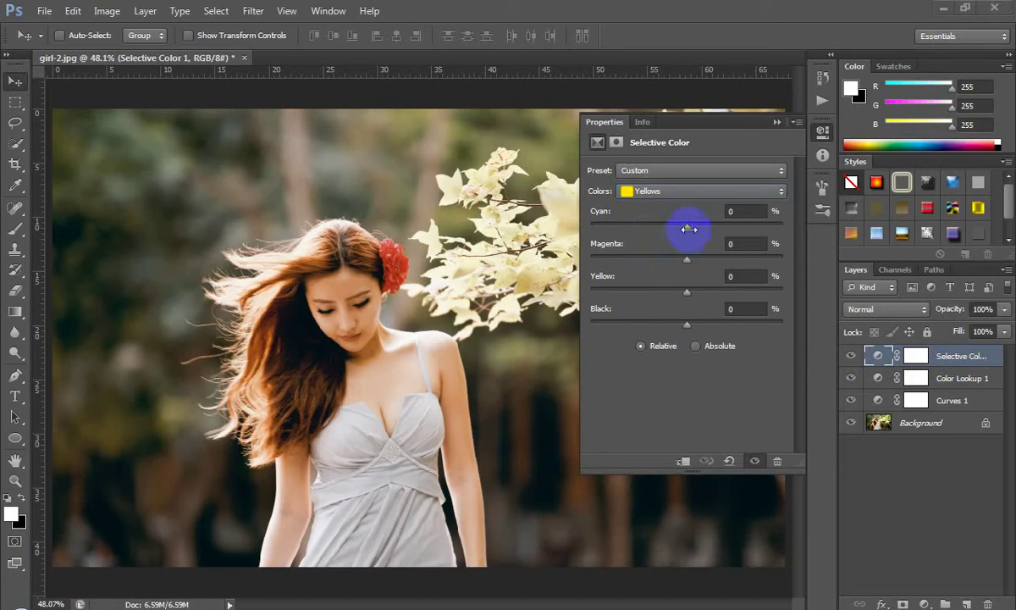
drag(684, 227, 666, 238)
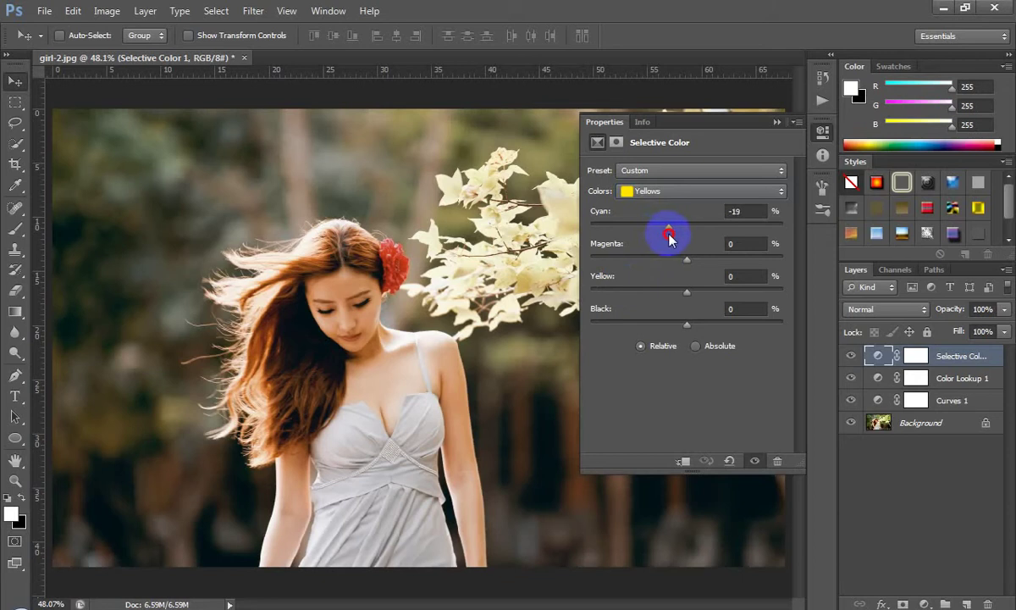
mouse_move(669, 238)
mouse_down()
mouse_move(696, 261)
mouse_move(695, 289)
mouse_up()
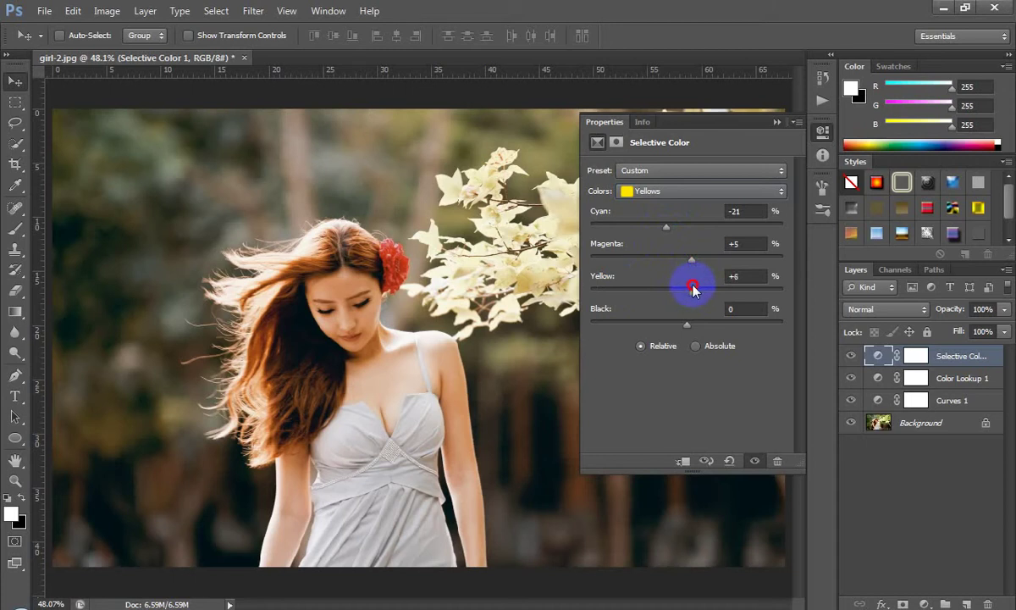
drag(691, 290, 693, 291)
click(732, 275)
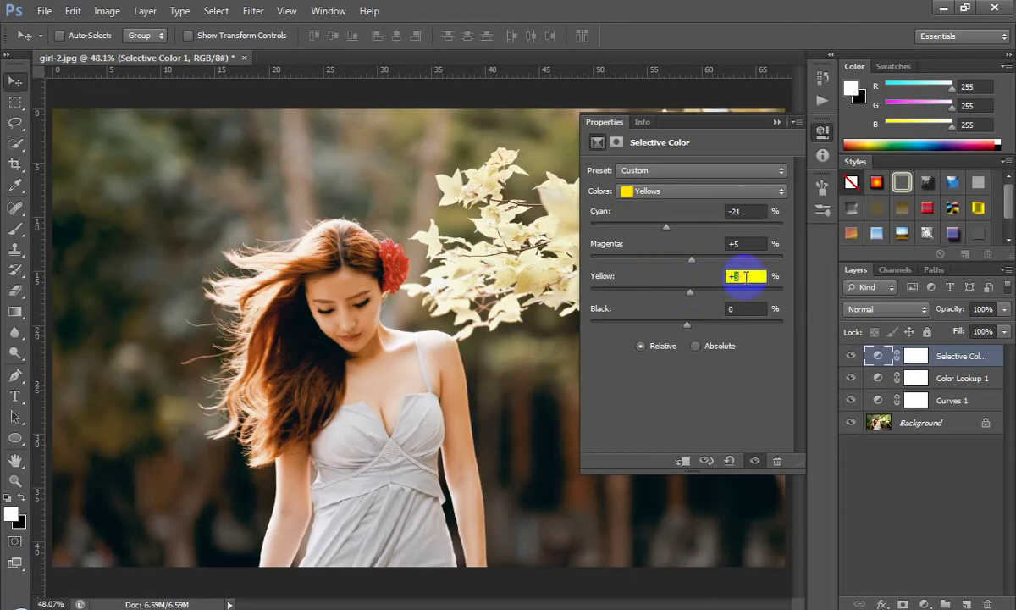
Set the yellows' Black to +15 and Cyan to -15
click(701, 331)
drag(701, 328, 730, 323)
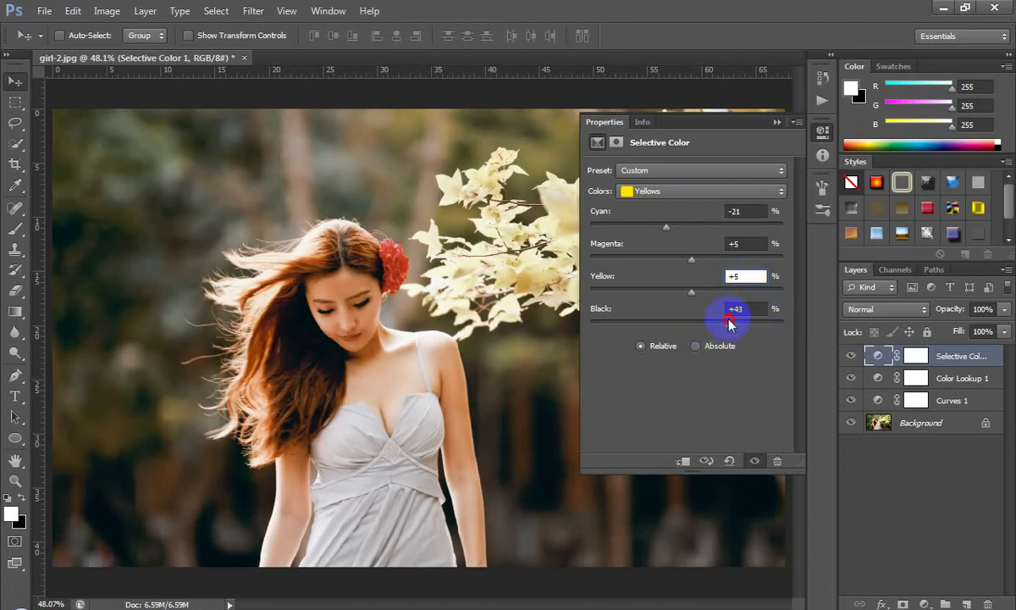
drag(730, 324, 710, 325)
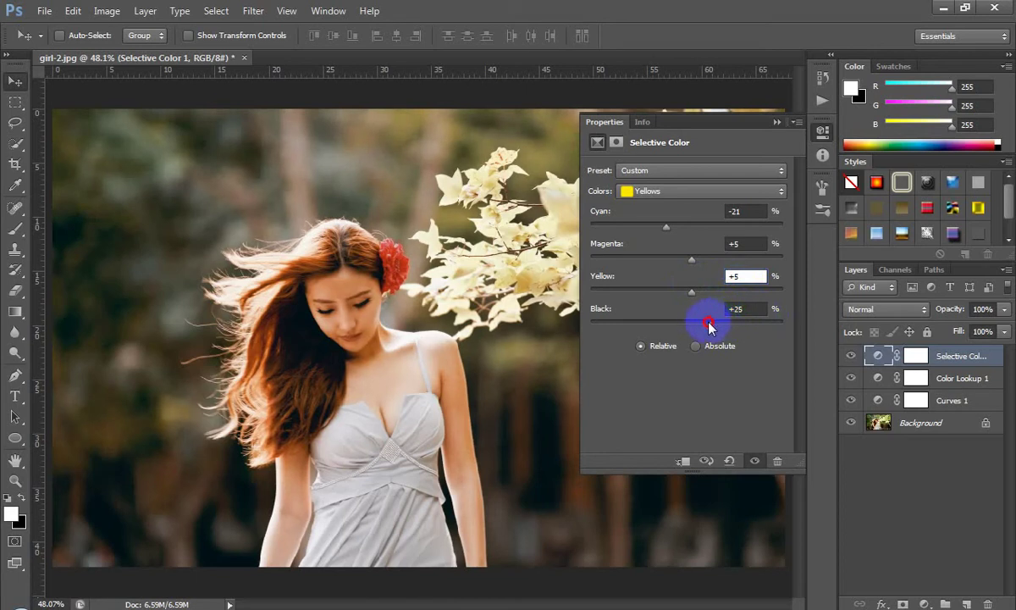
click(749, 308)
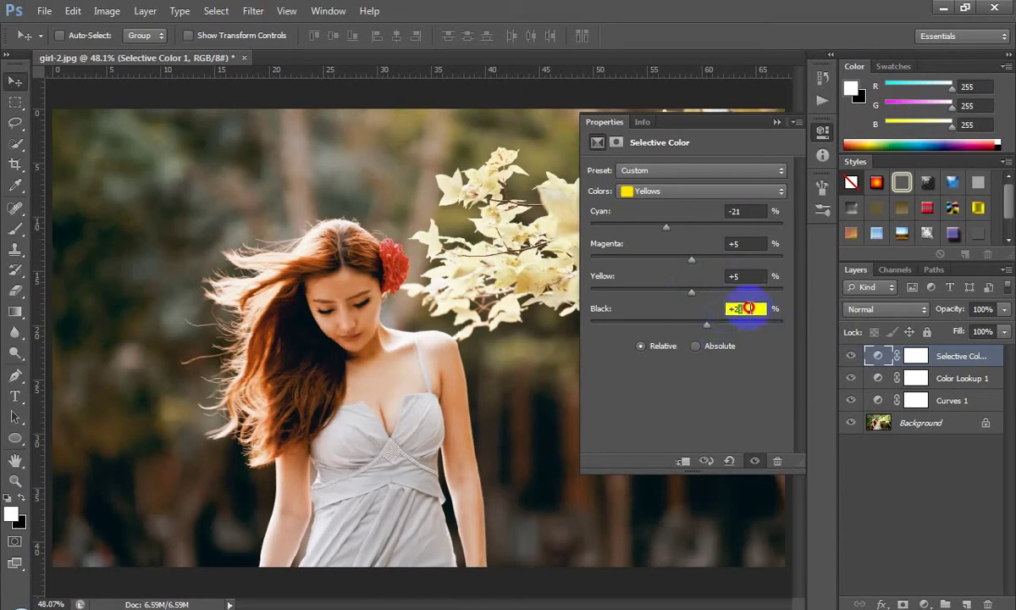
key(BackSpace)
text(5)
click(745, 212)
text(-1)
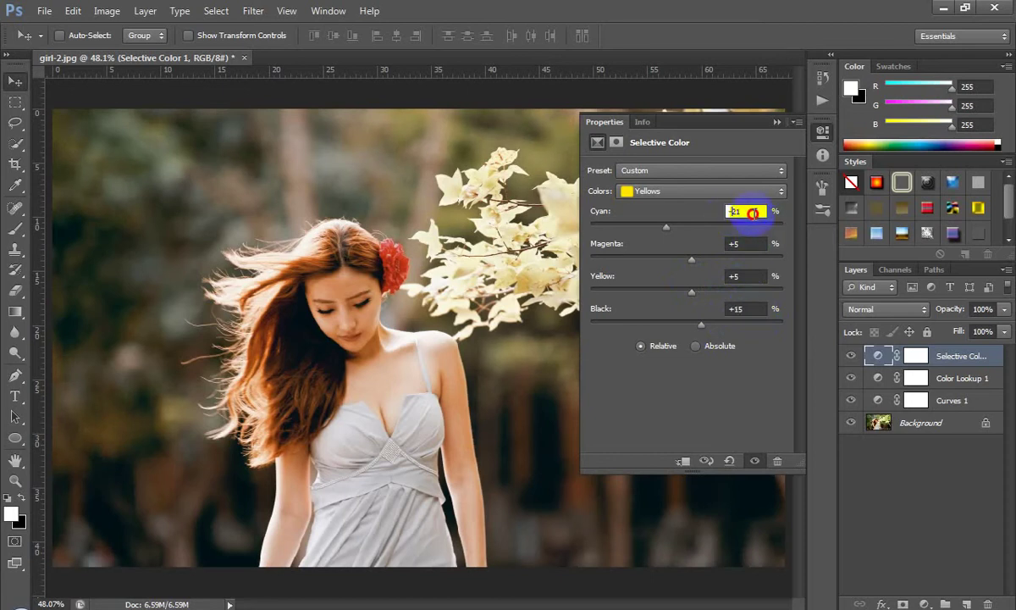
text(5)
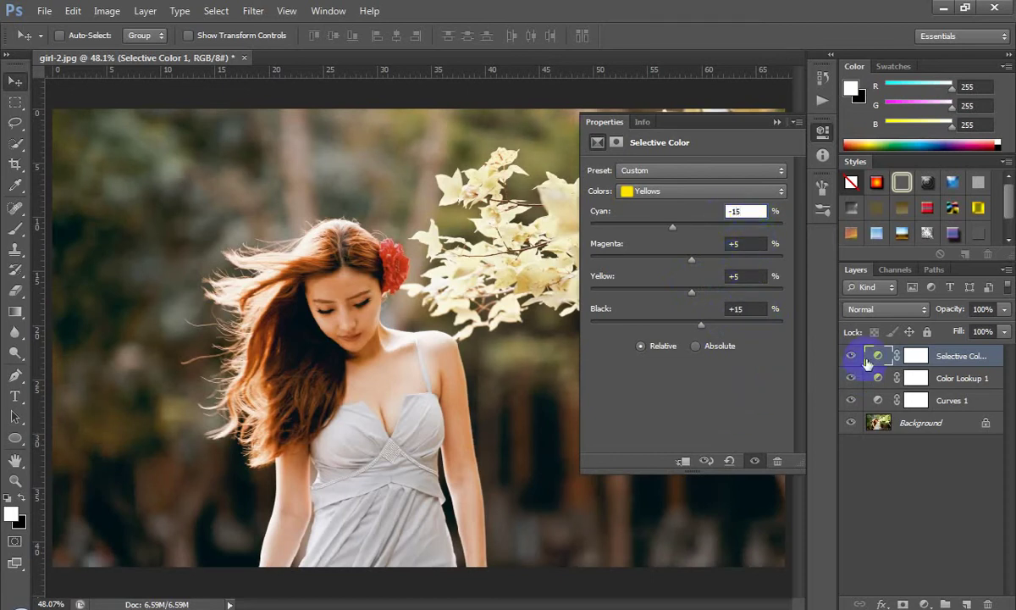
click(852, 357)
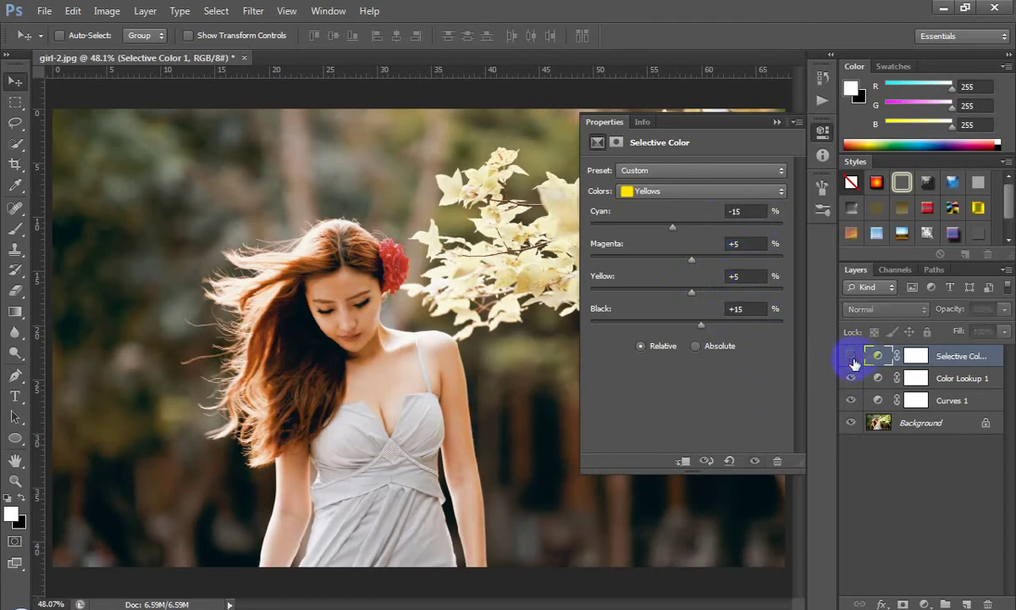
click(777, 124)
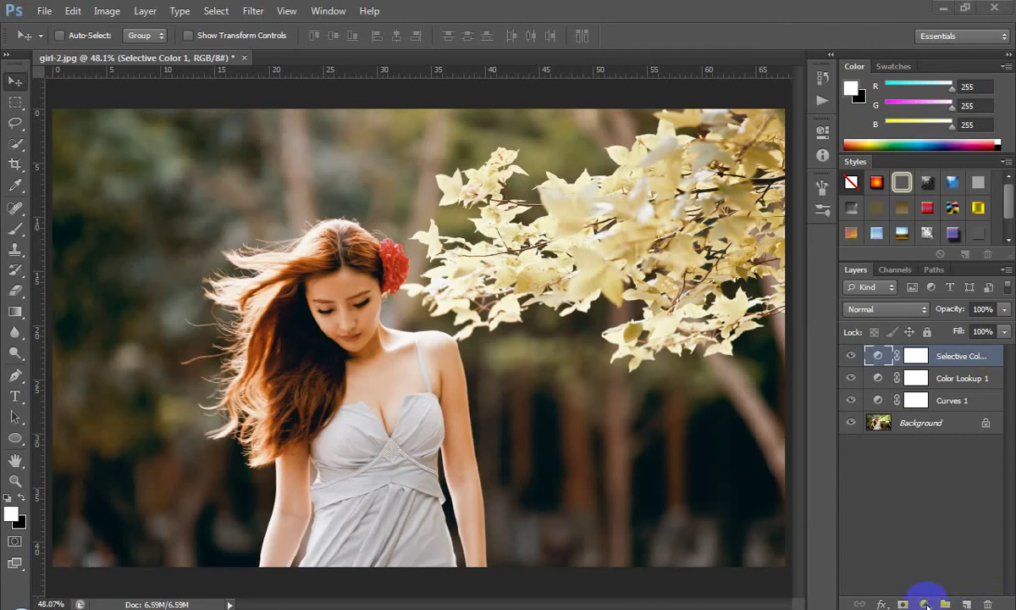
Add an Exposure adjustment layer with raised exposure and offset
click(926, 605)
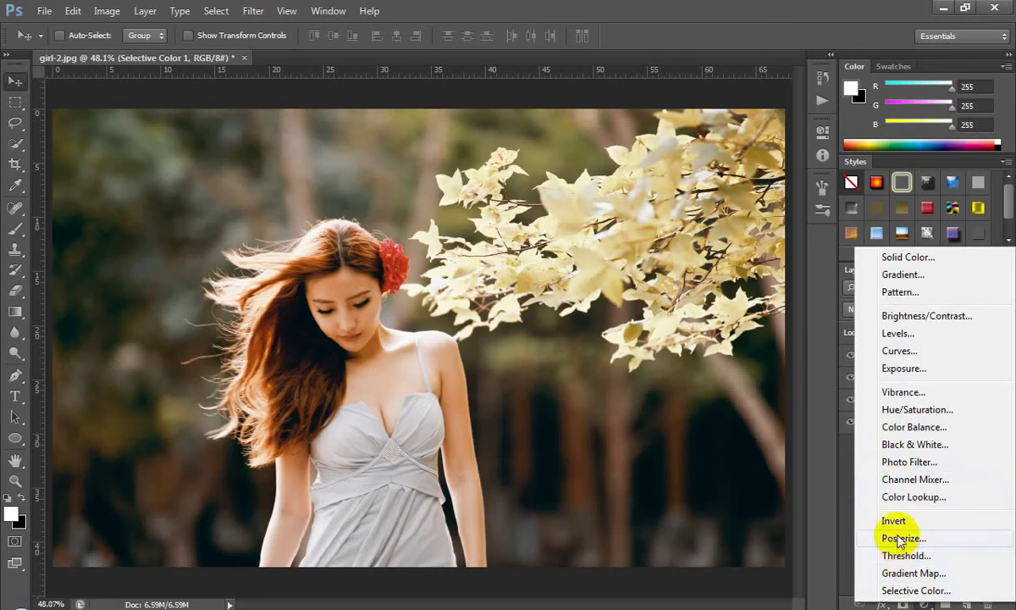
click(889, 368)
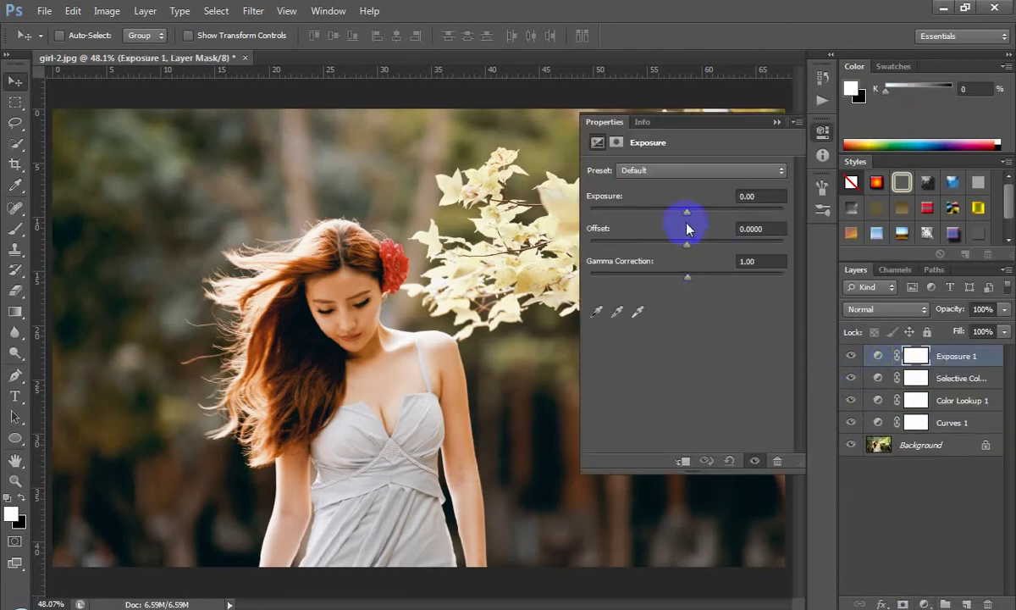
mouse_move(690, 215)
mouse_down()
mouse_move(746, 219)
mouse_move(686, 218)
mouse_move(685, 242)
mouse_up()
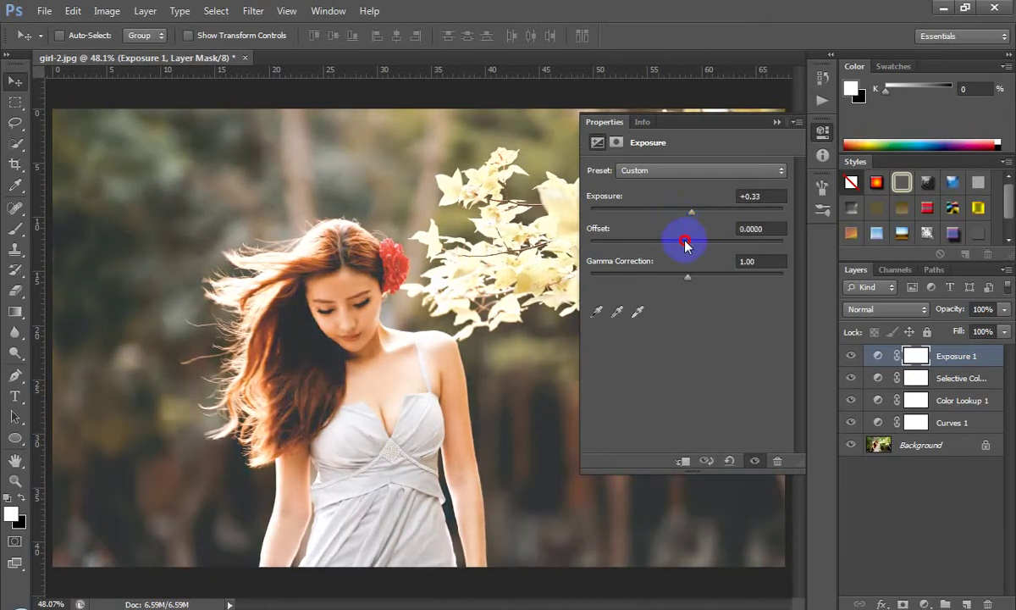
drag(685, 243, 688, 244)
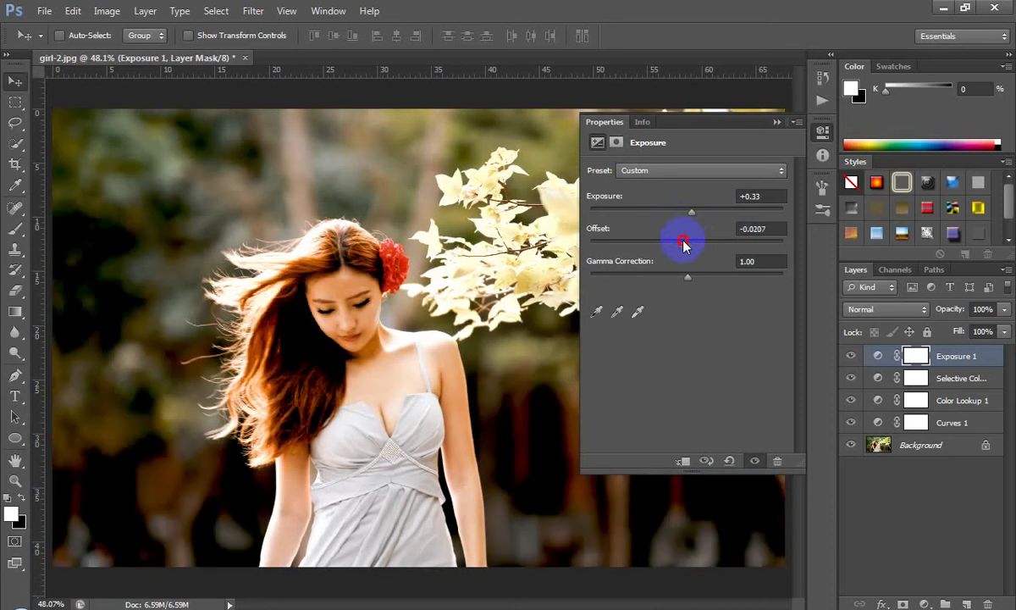
drag(686, 244, 690, 244)
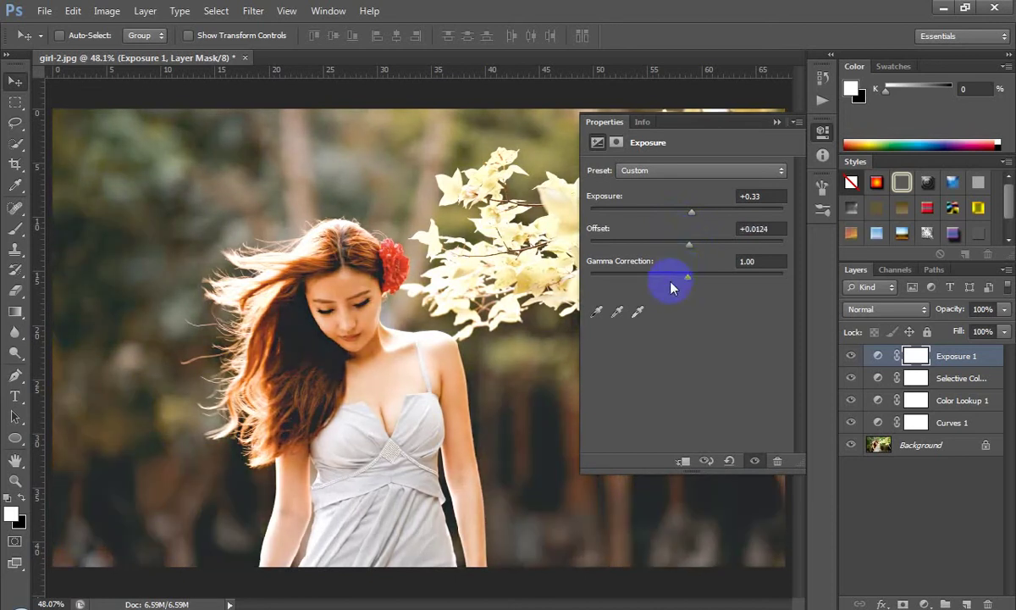
click(776, 123)
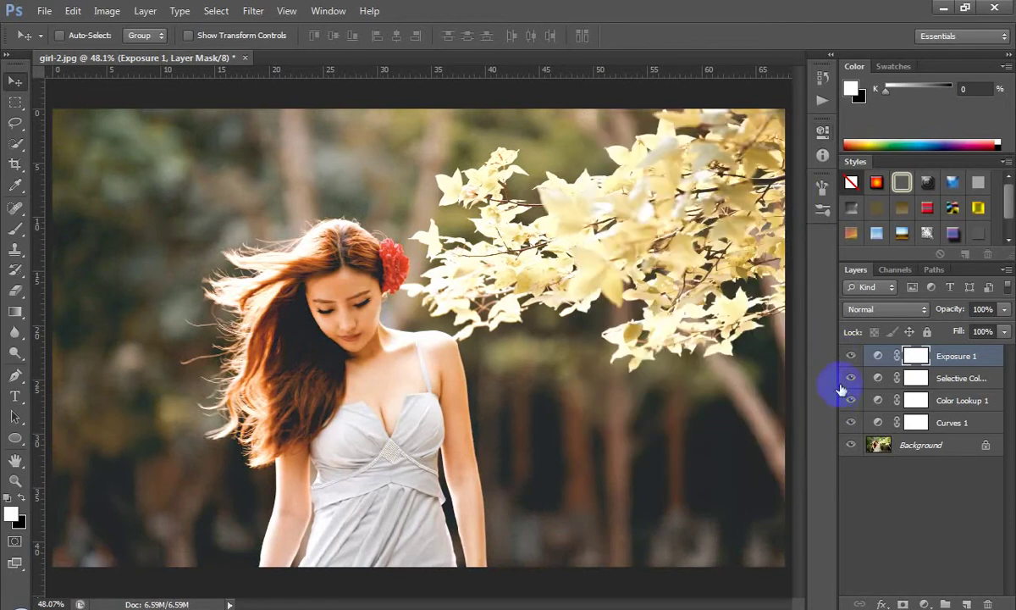
click(851, 356)
click(851, 356)
Set the Exposure 1 values precisely to Exposure +0.25 and Offset +0.0099
double_click(877, 356)
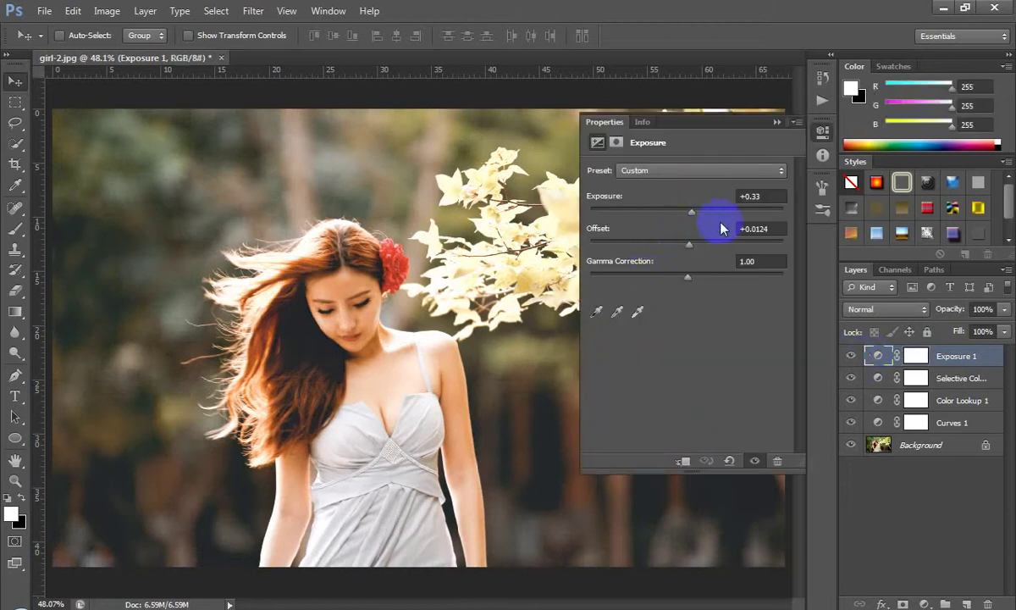
drag(759, 229, 780, 229)
text(+0.0100)
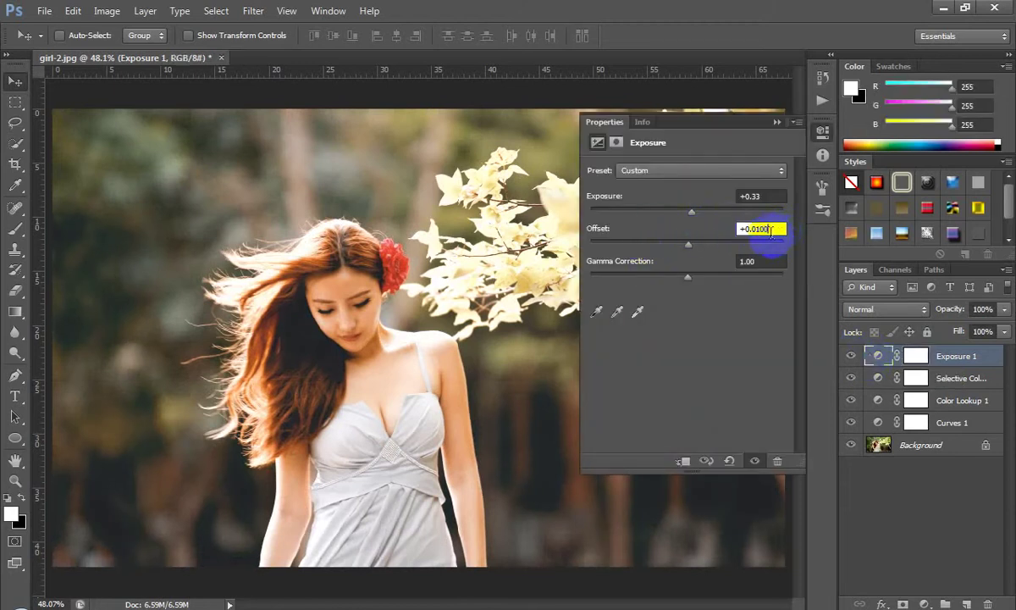
key(Return)
drag(750, 196, 780, 197)
text(25)
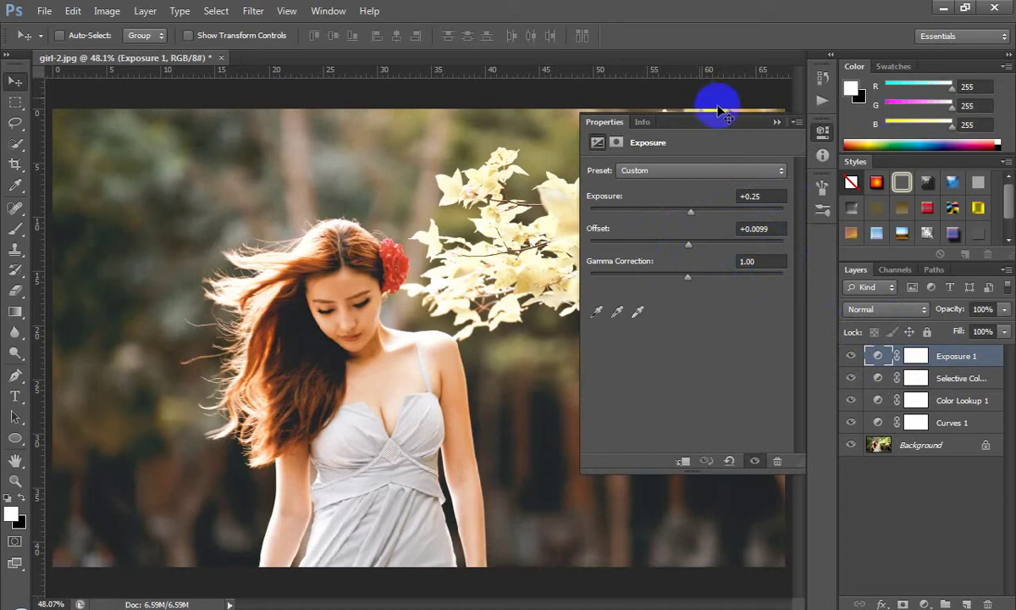
click(775, 122)
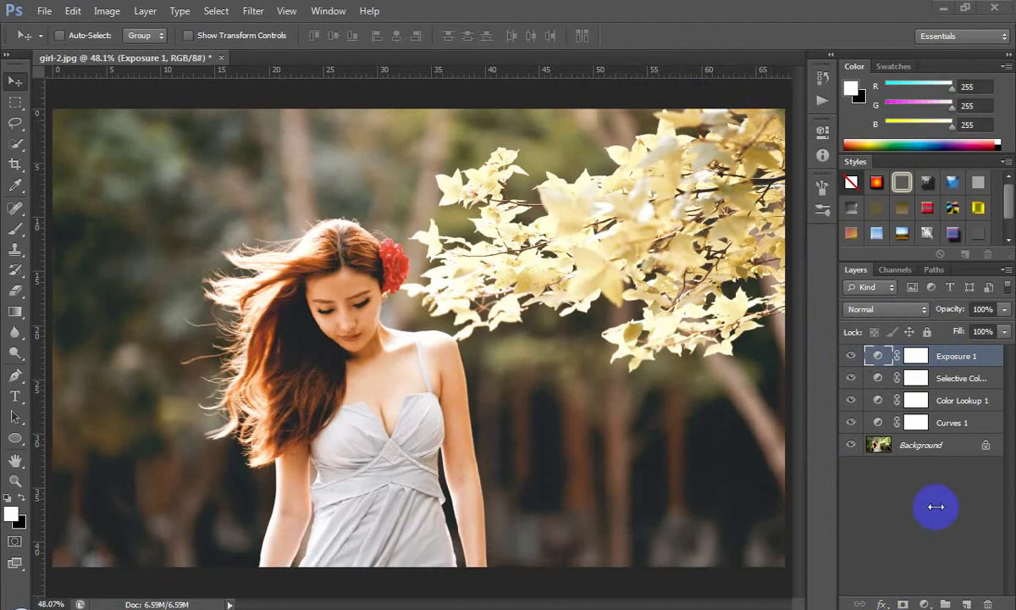
Add a Gradient Fill layer and select its starting colour stop for editing
click(925, 600)
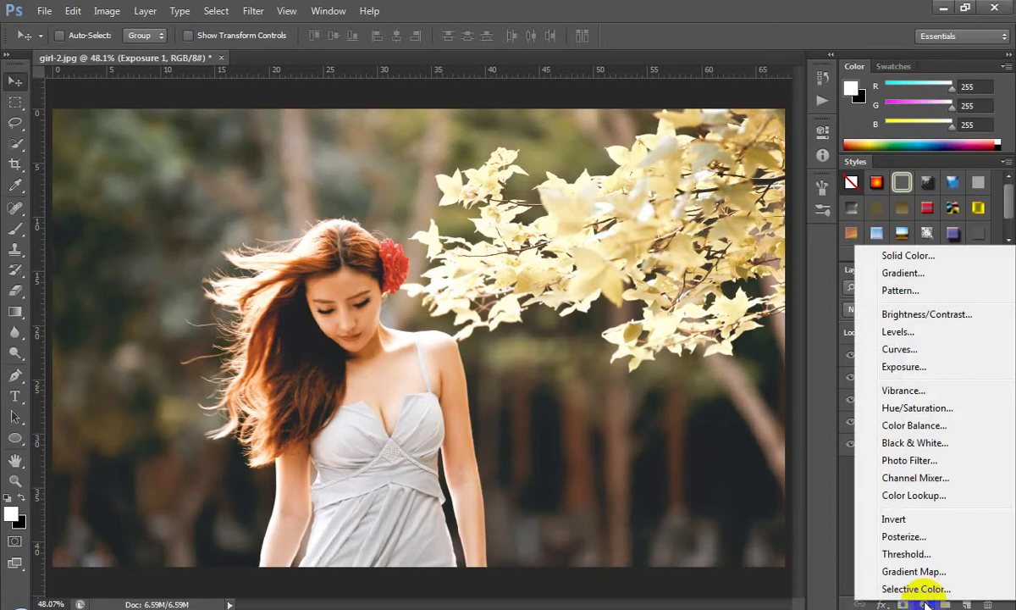
click(903, 271)
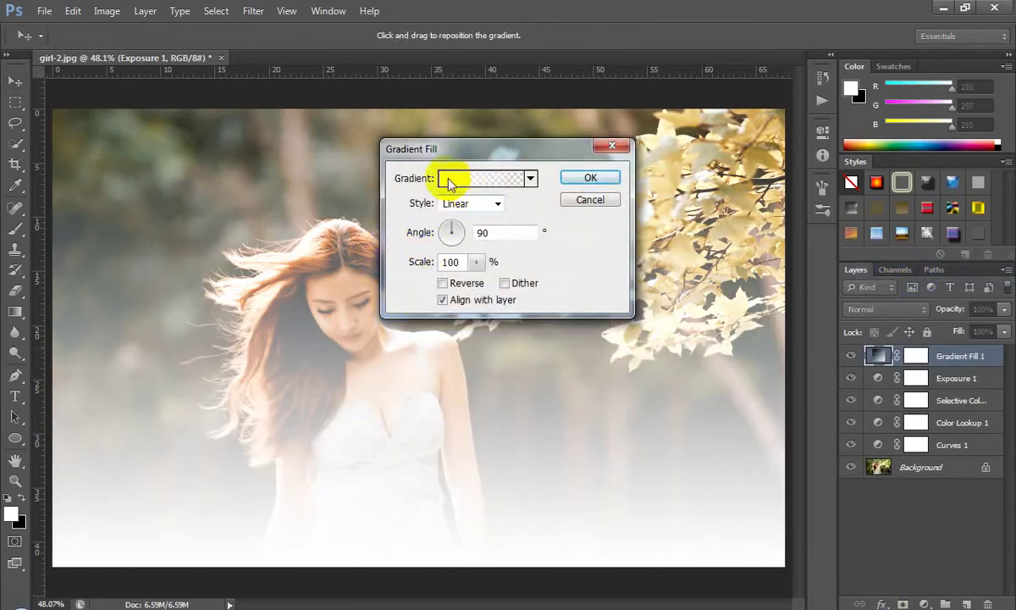
click(449, 181)
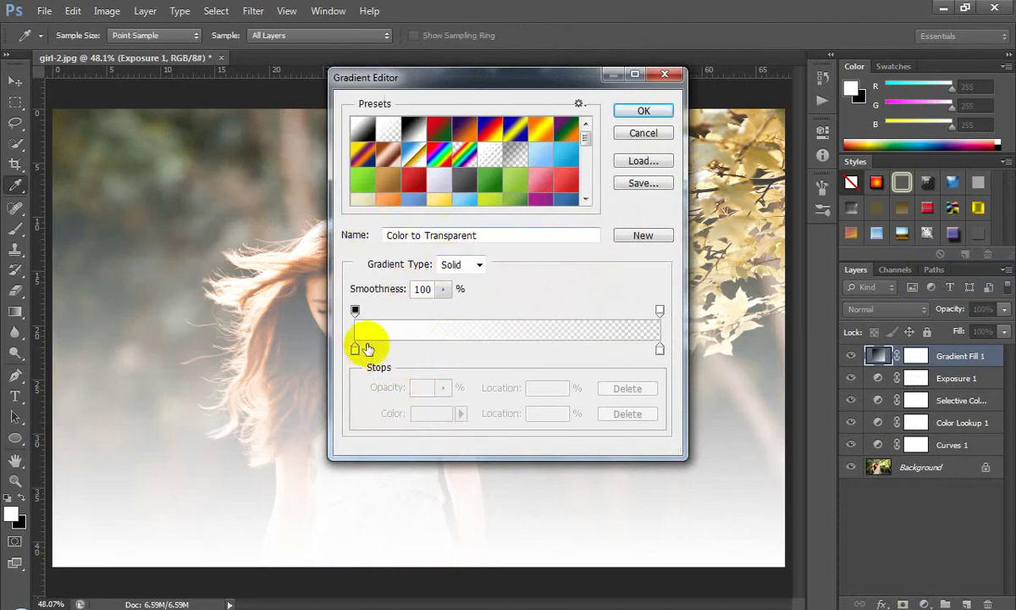
click(355, 352)
double_click(355, 353)
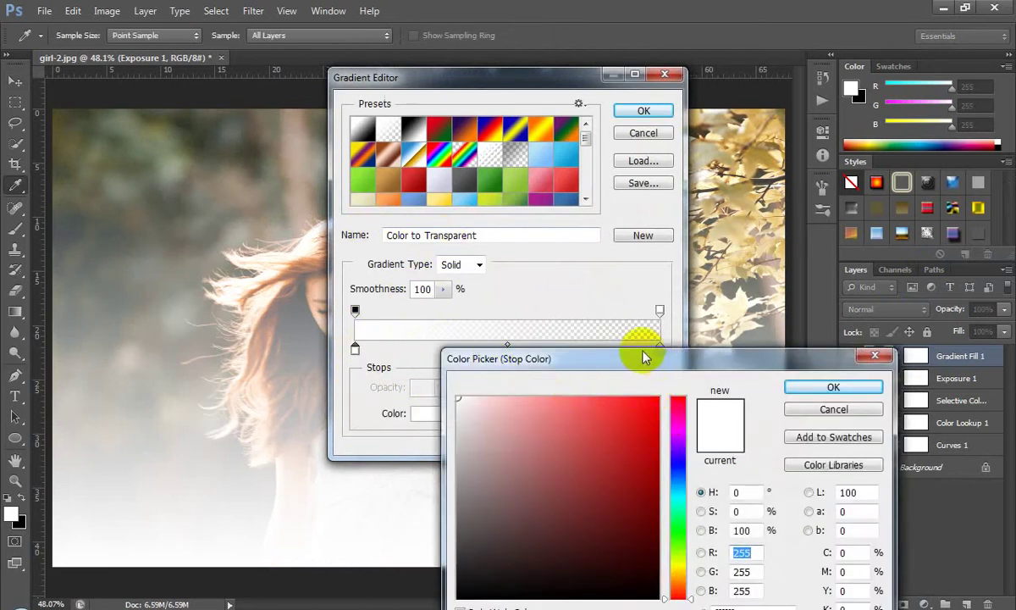
Set the gradient's starting stop colour to golden yellow f8c104
drag(645, 365, 589, 204)
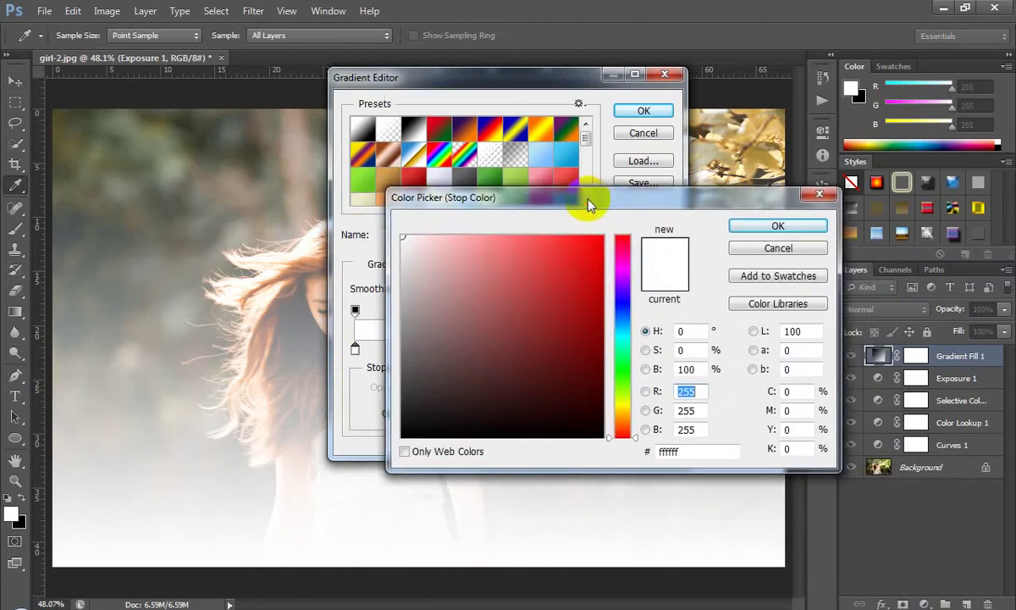
click(625, 412)
drag(627, 418, 627, 409)
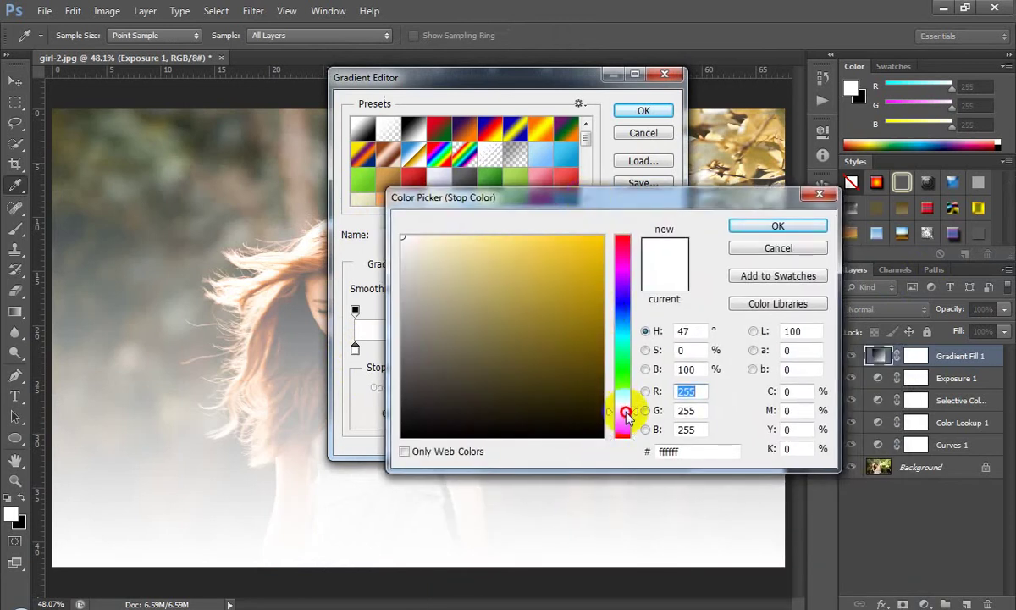
drag(592, 258, 600, 242)
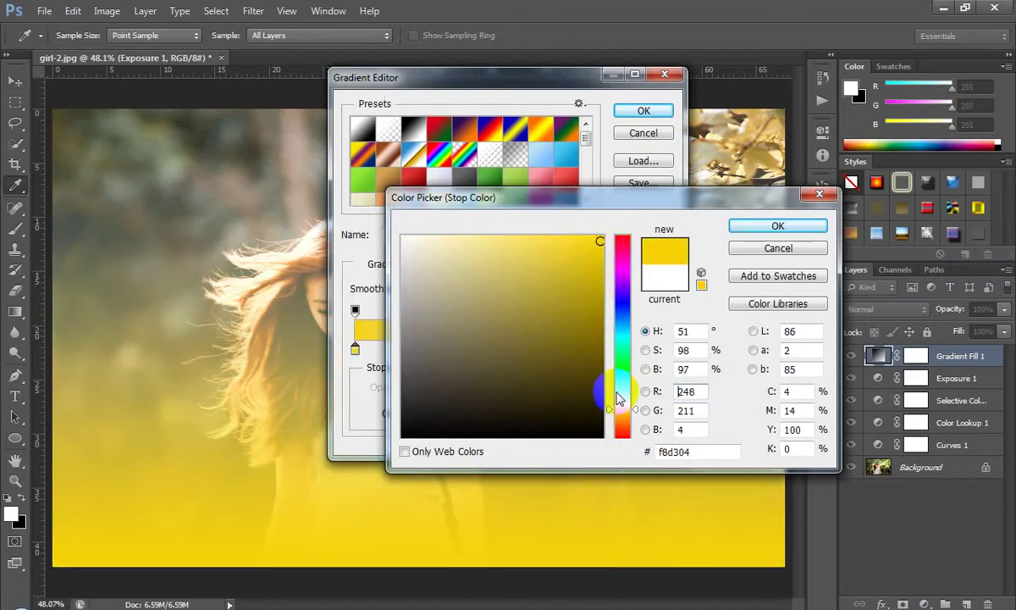
click(635, 413)
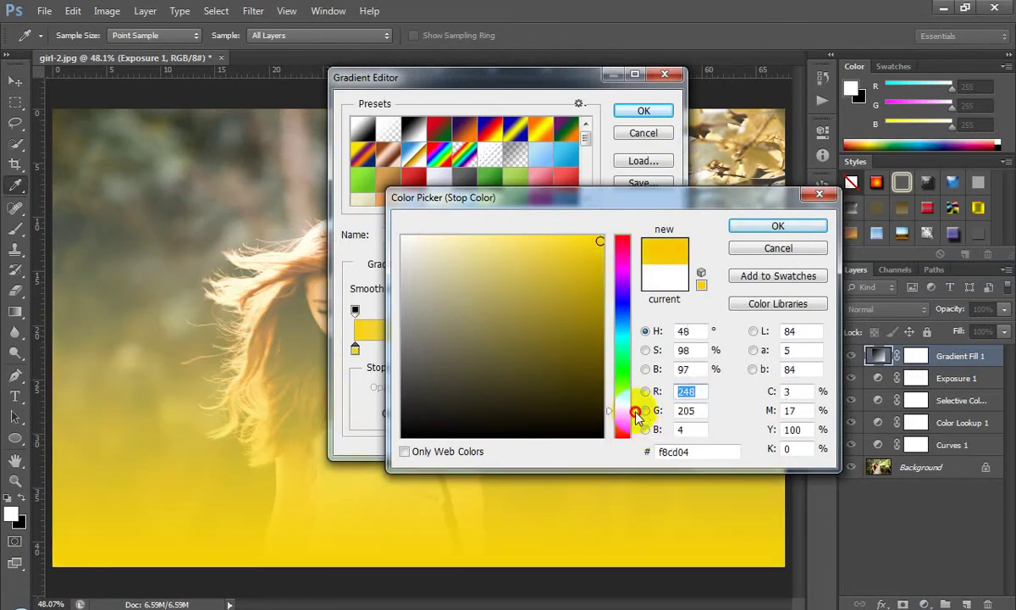
click(748, 227)
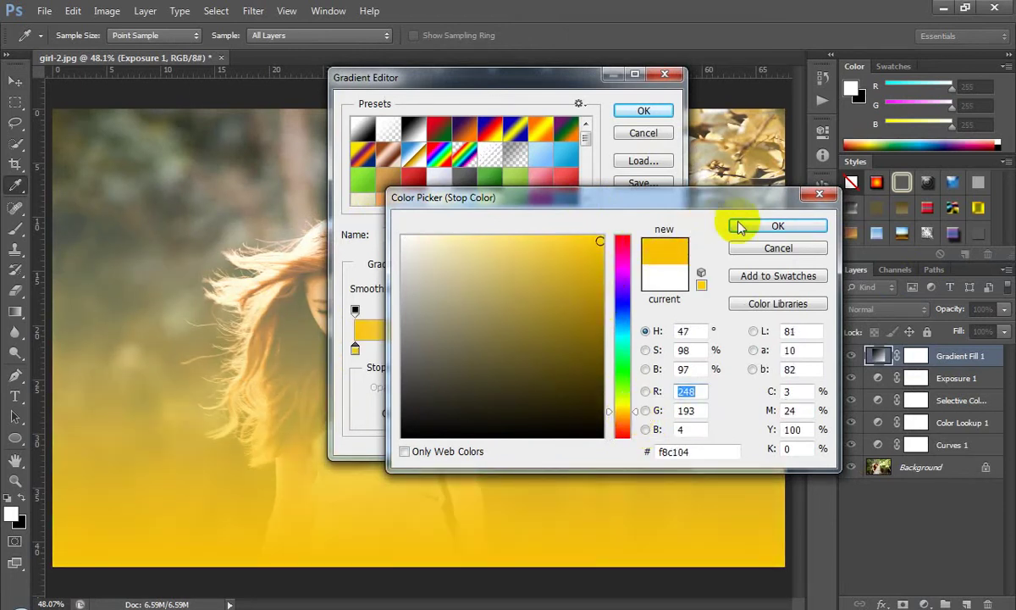
Make the yellow gradient radial at 159% scale, placed in the photo's top-left corner
click(643, 110)
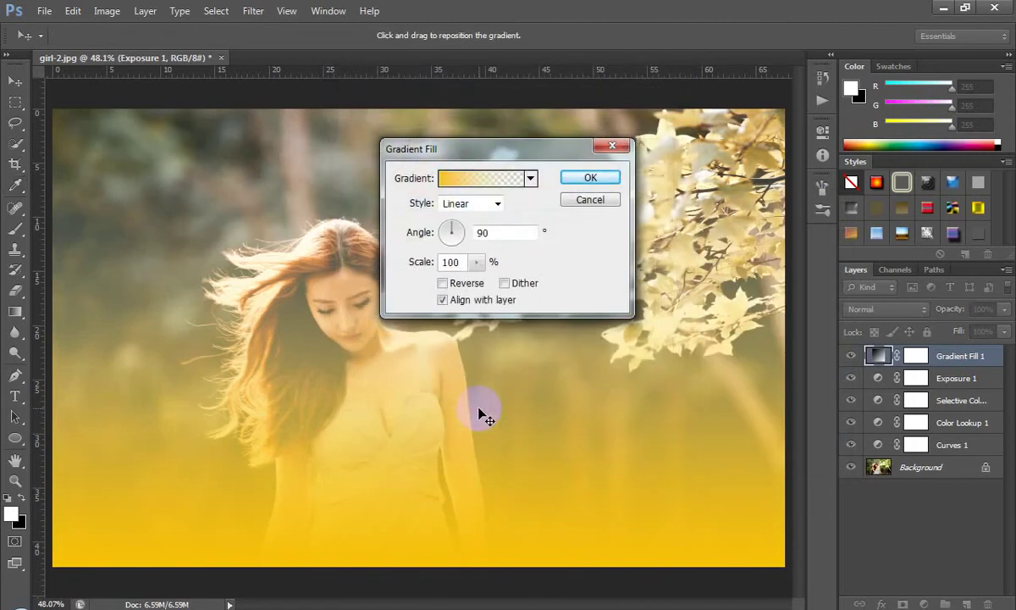
click(470, 203)
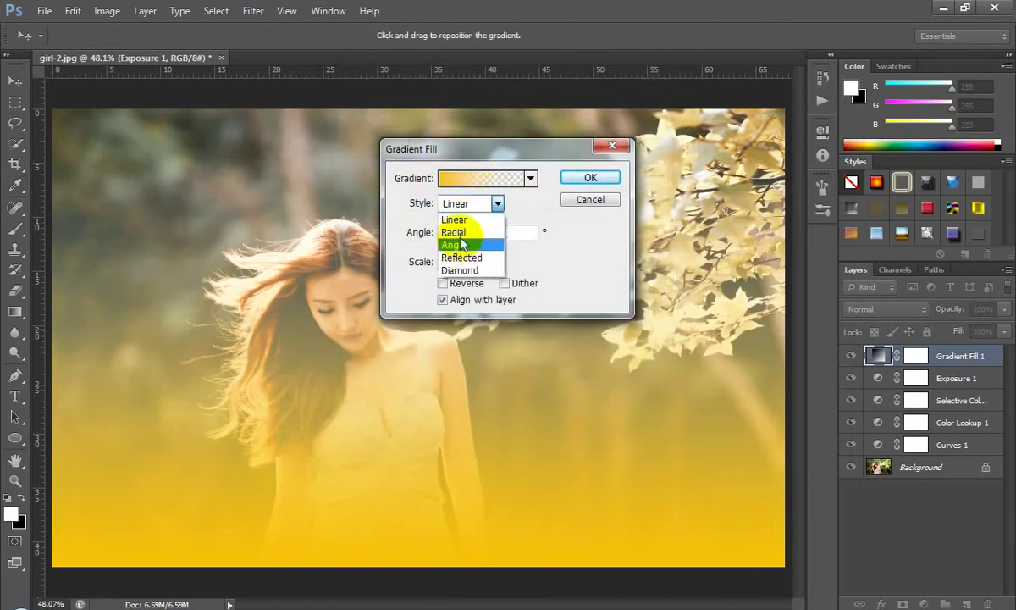
click(459, 232)
mouse_move(345, 294)
mouse_down()
mouse_move(226, 244)
mouse_move(200, 210)
mouse_move(163, 207)
mouse_up()
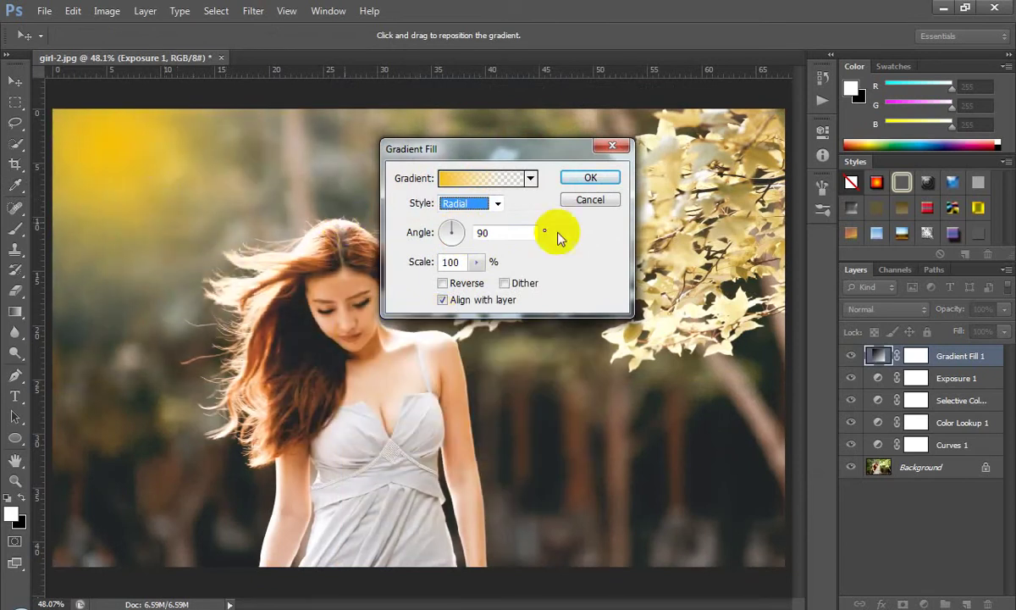
click(467, 284)
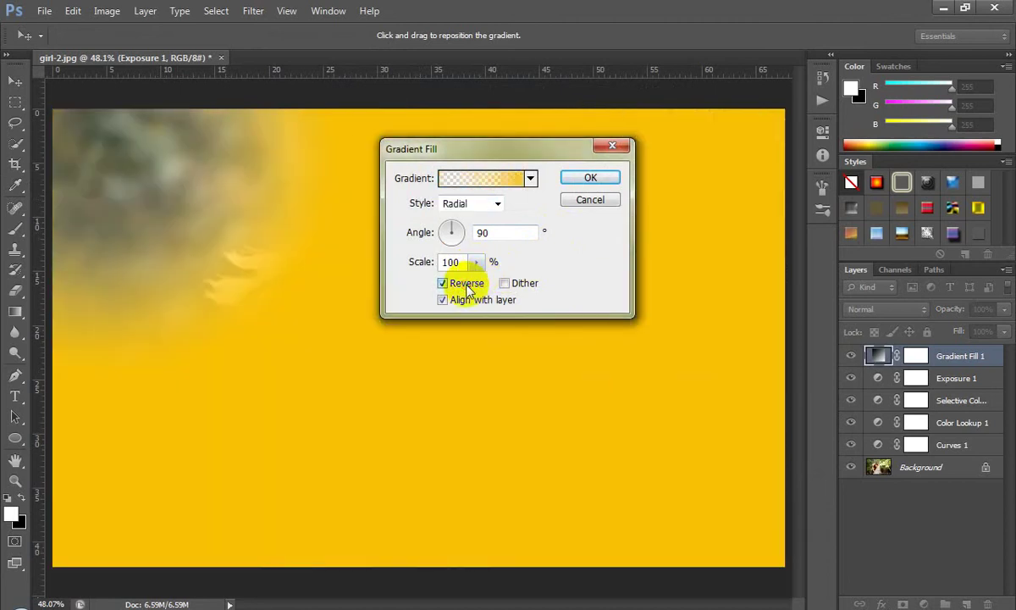
mouse_move(477, 262)
mouse_down()
mouse_move(512, 282)
mouse_move(487, 285)
mouse_up()
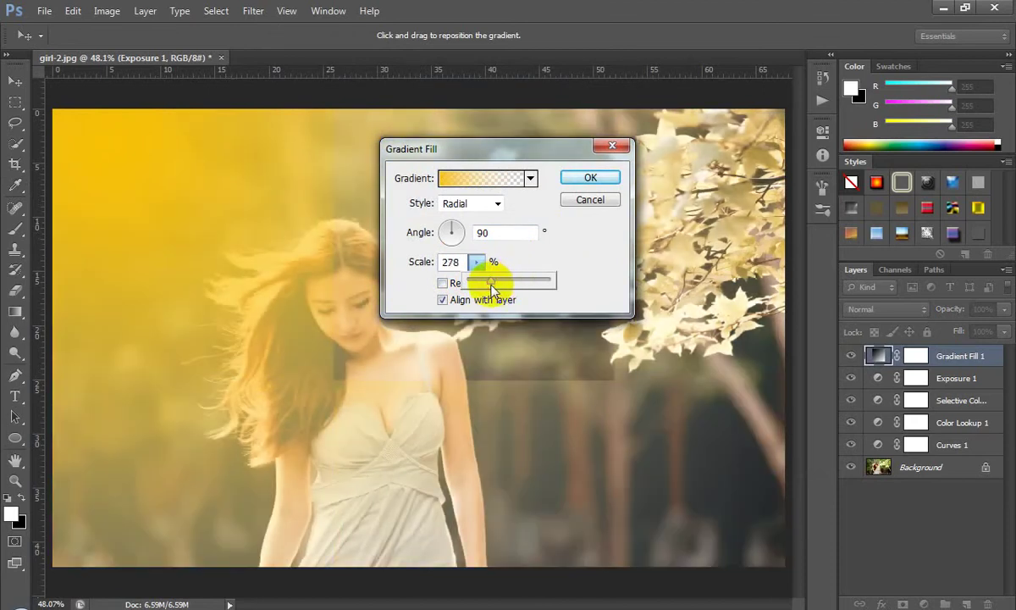
drag(148, 237, 120, 222)
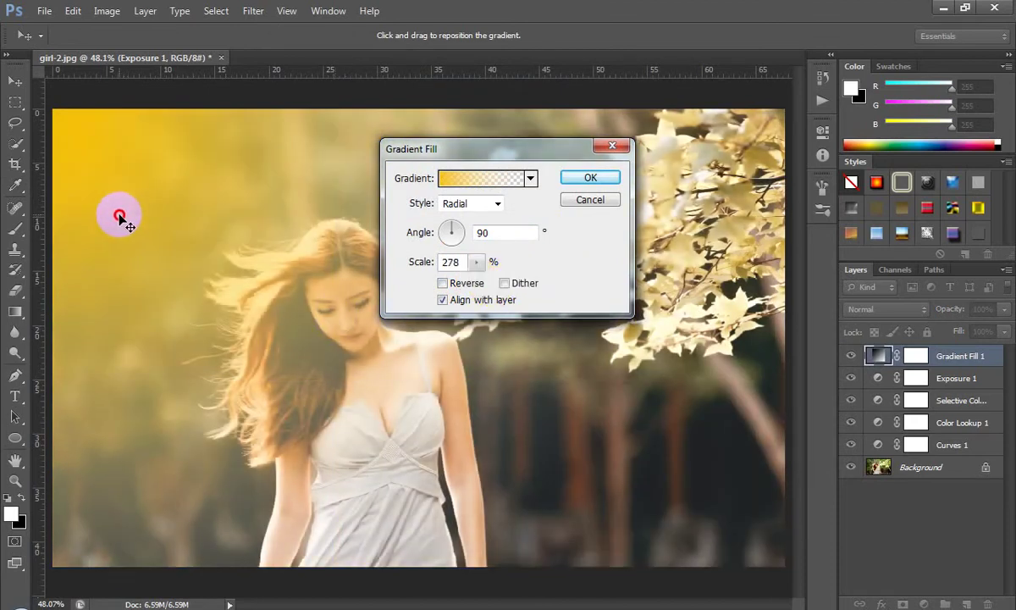
click(476, 262)
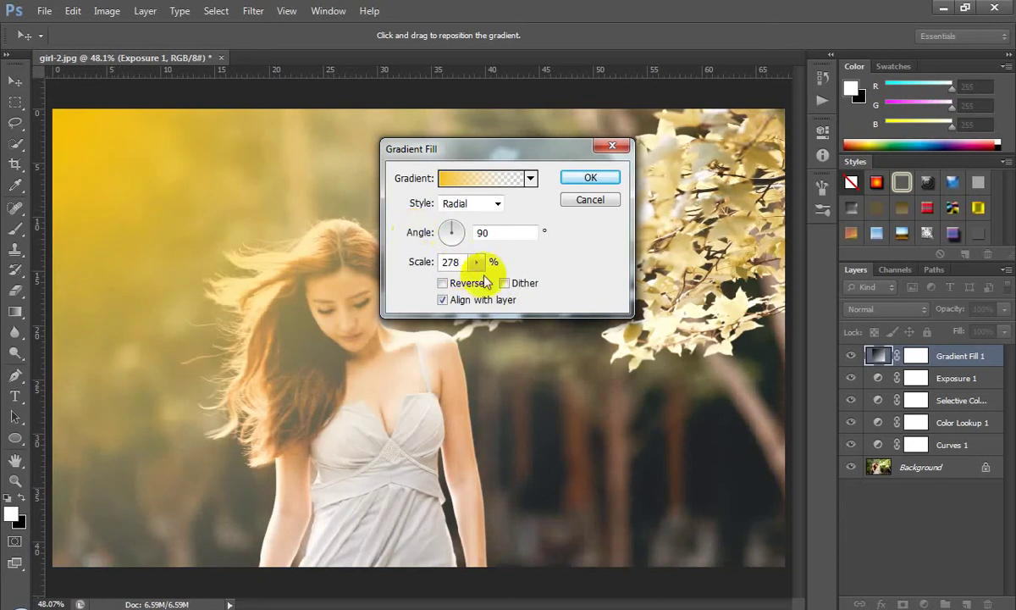
drag(475, 268, 468, 284)
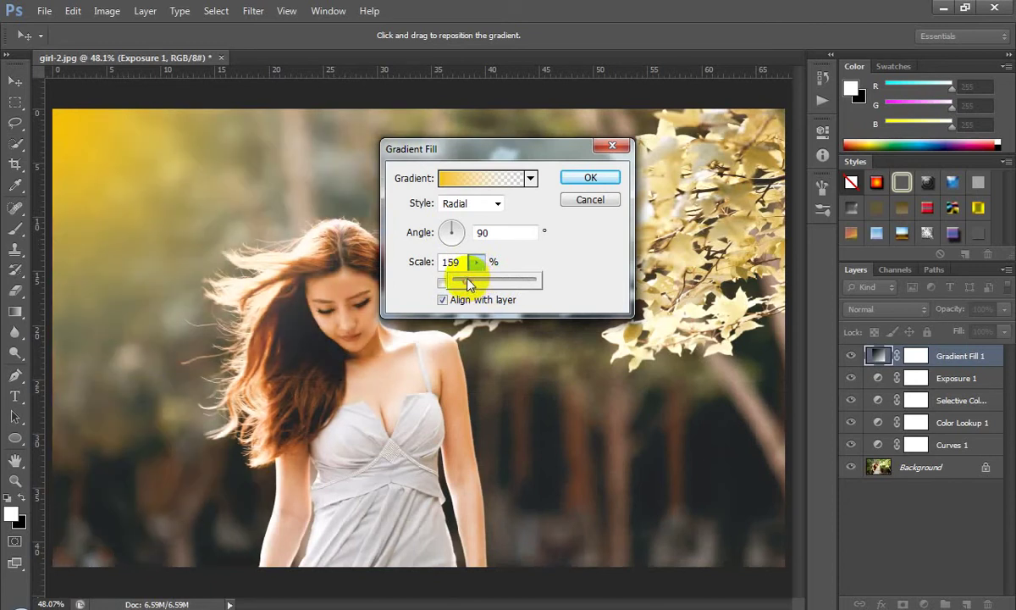
click(597, 177)
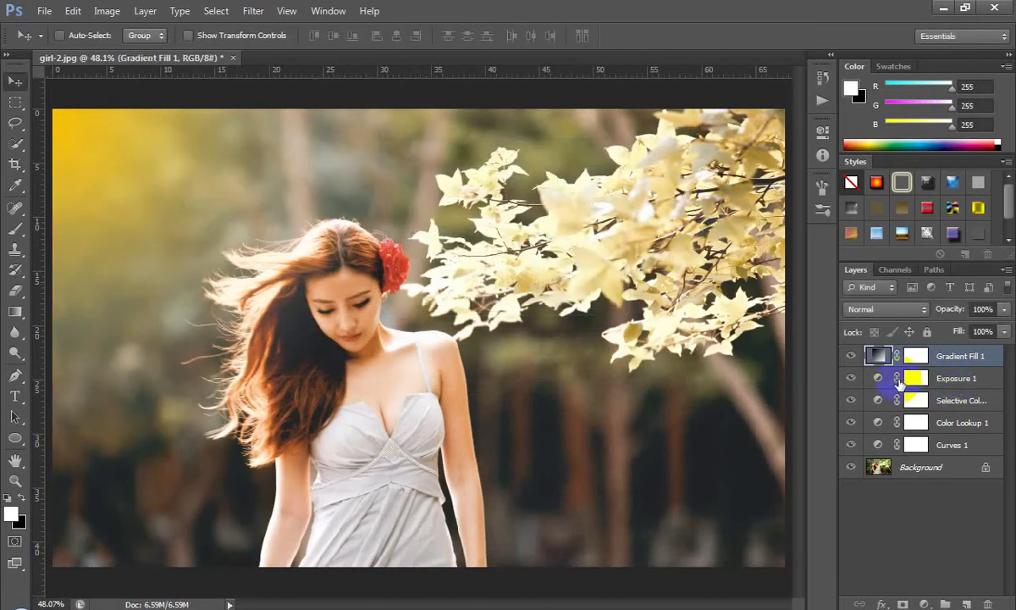
Set Gradient Fill 1 to Screen blend mode, keeping the glow in the top-left corner
click(893, 310)
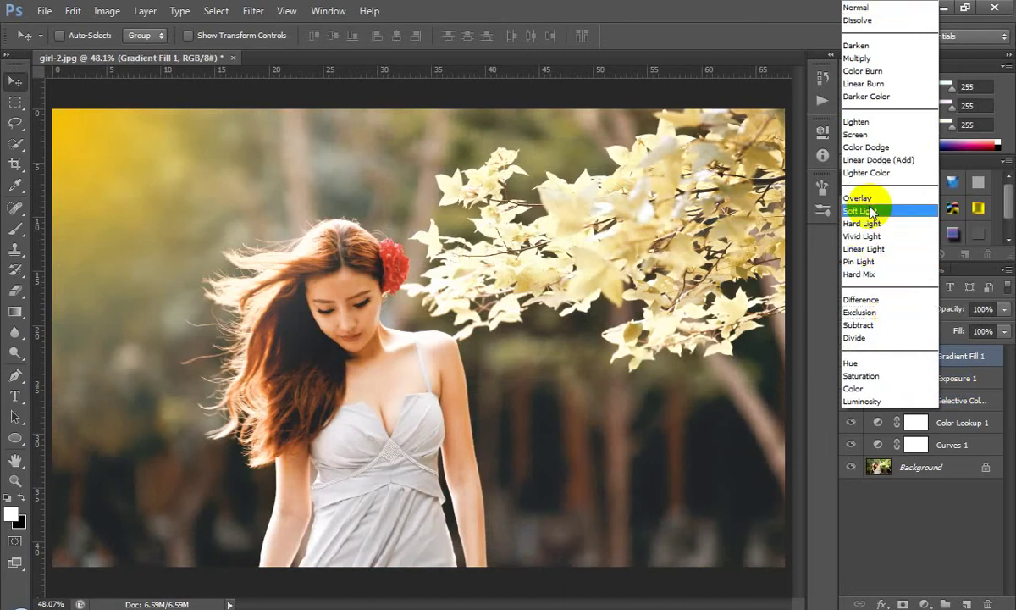
click(858, 136)
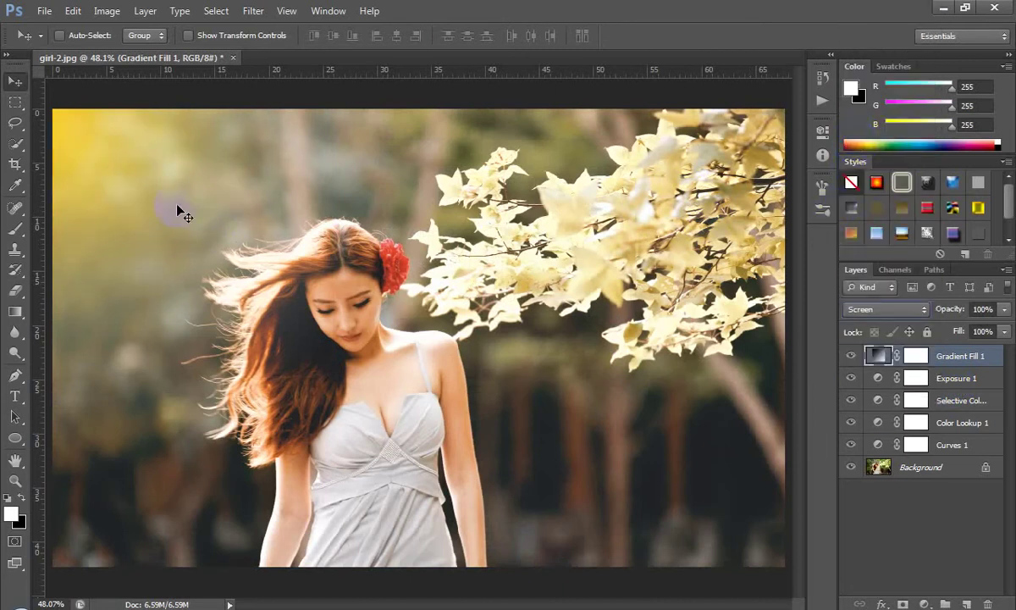
drag(126, 195, 164, 243)
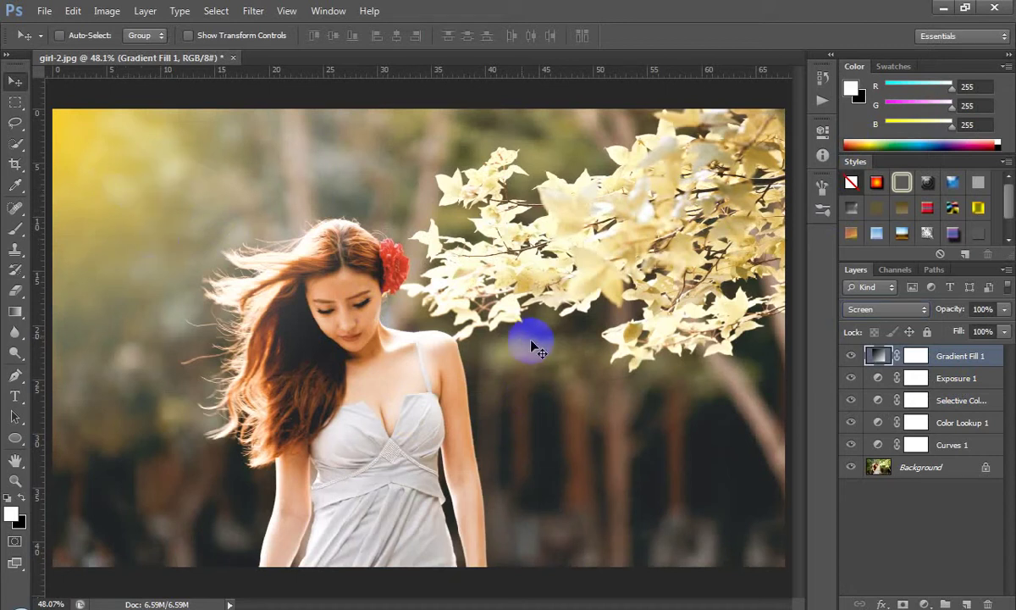
mouse_move(531, 331)
mouse_down()
mouse_move(314, 202)
mouse_move(64, 280)
mouse_up()
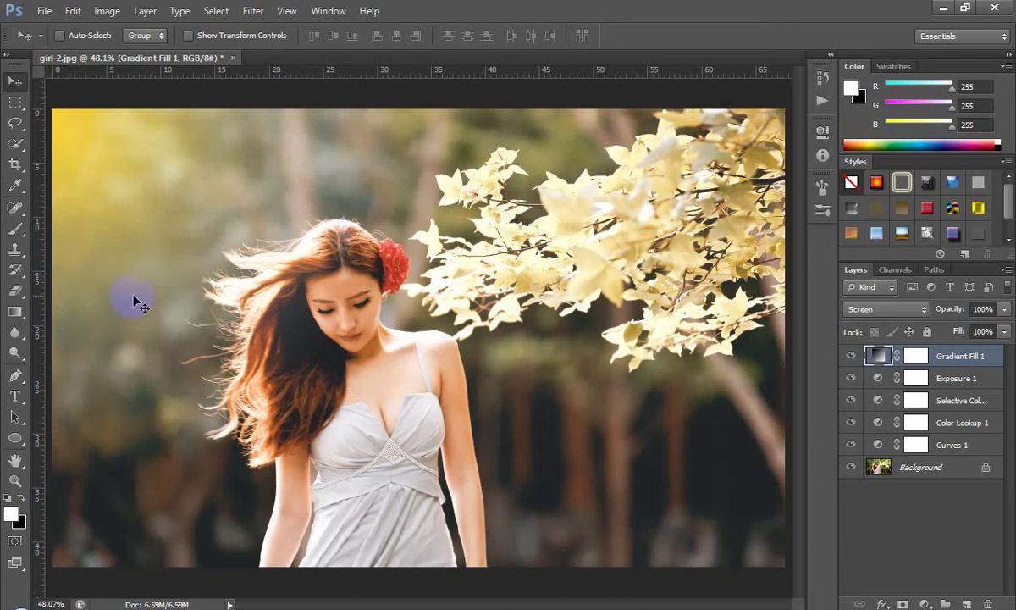
key(ctrl+minus)
drag(139, 301, 429, 400)
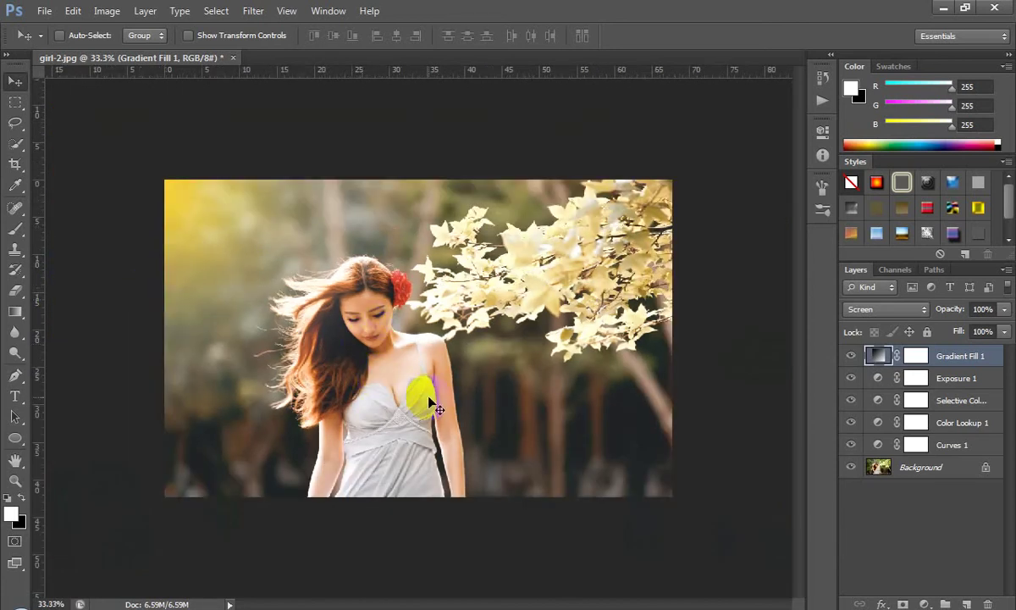
click(851, 356)
click(924, 604)
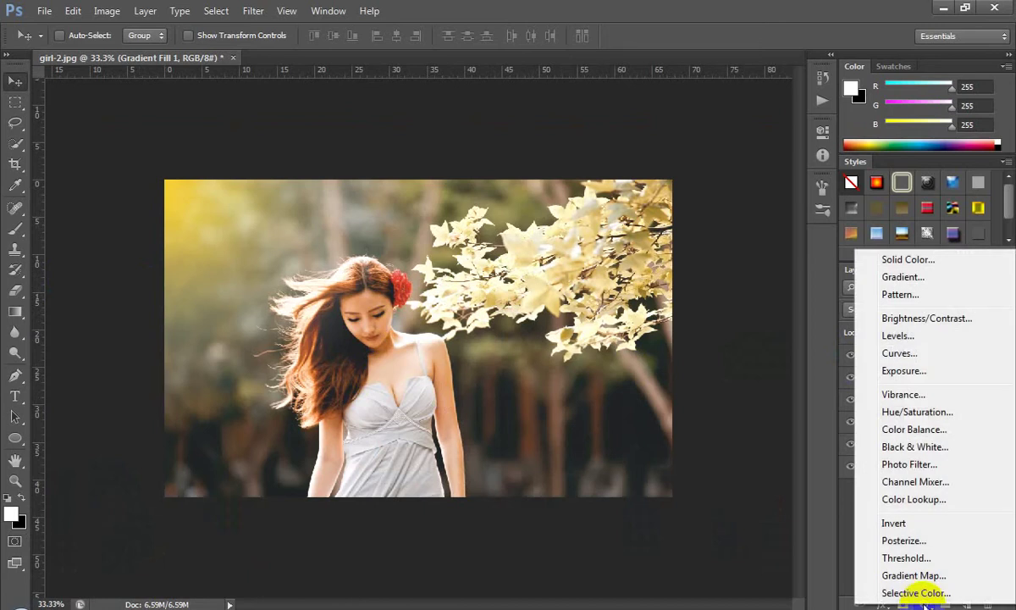
Add a Curves 2 layer lifting the Green channel's black point to output 30
click(899, 355)
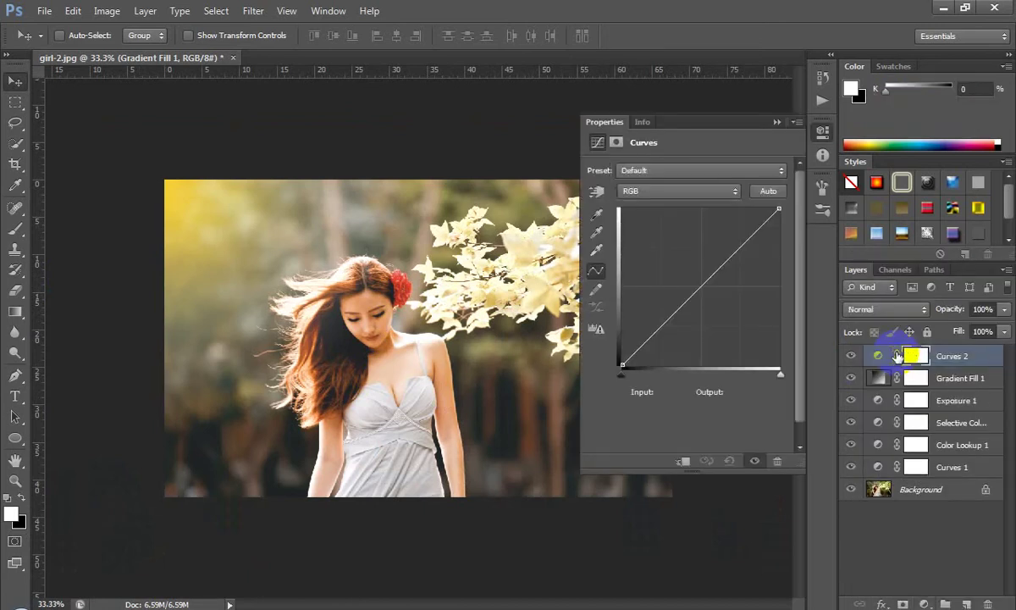
click(643, 192)
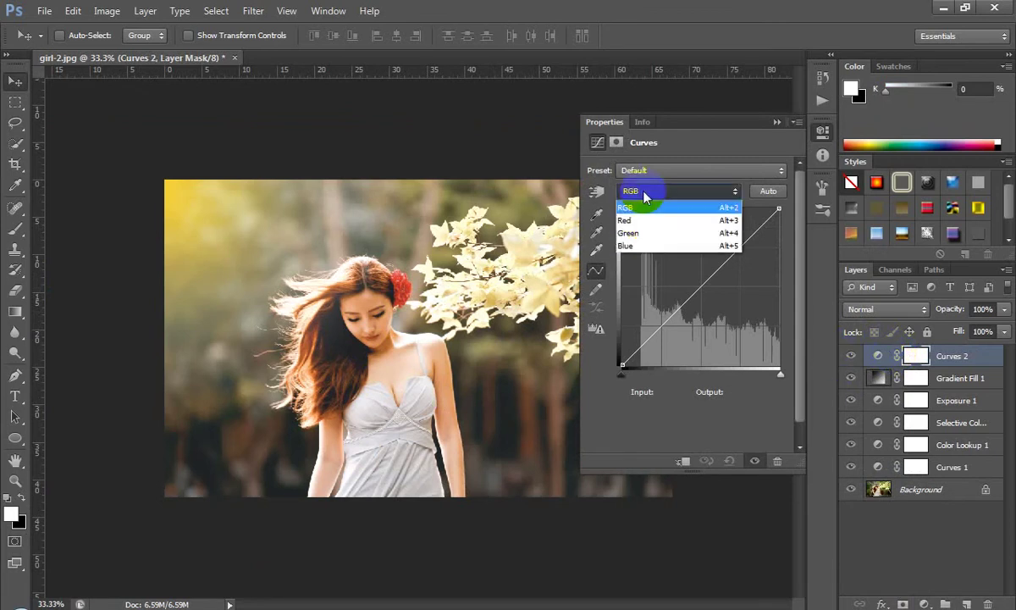
click(628, 234)
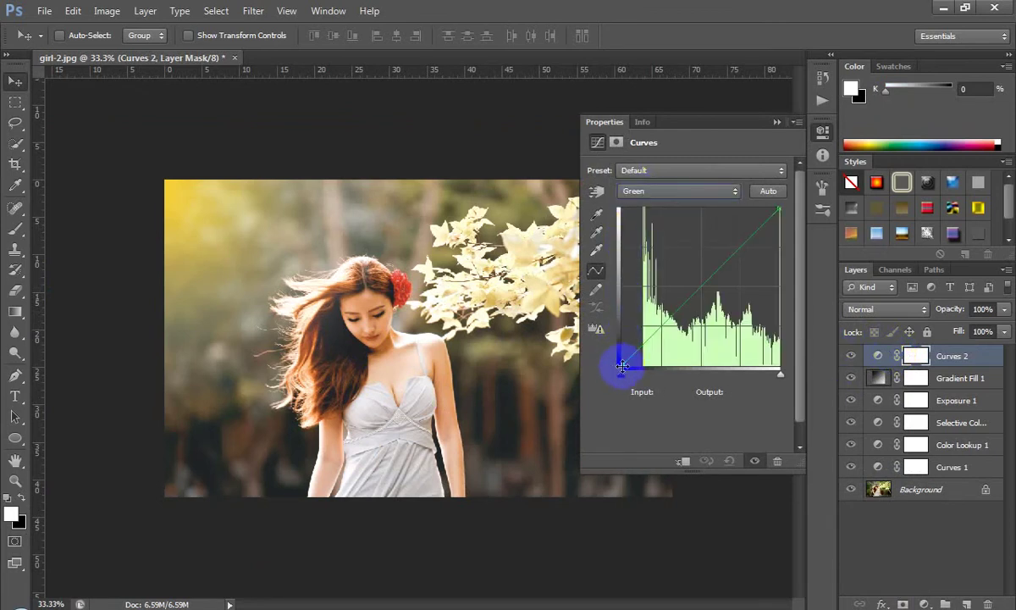
drag(623, 364, 622, 346)
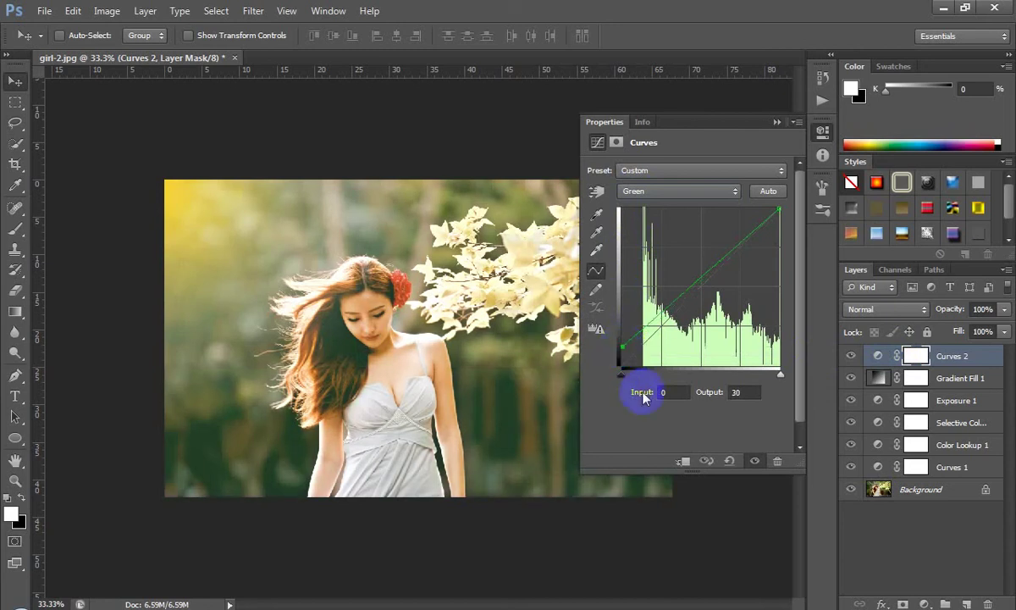
Lower the Blue channel's highlight output to 227 in Curves 2
click(707, 192)
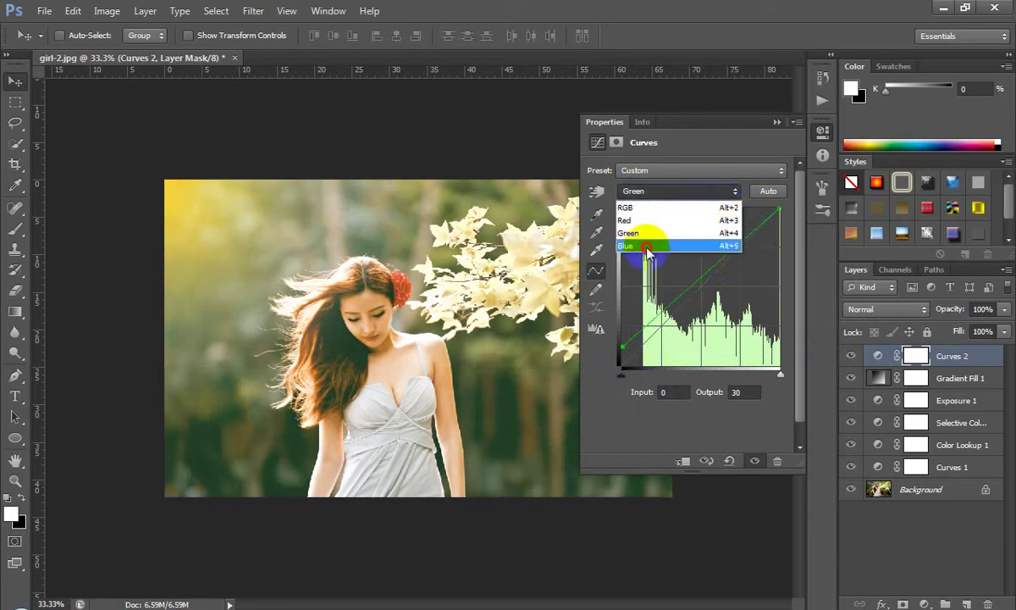
click(644, 246)
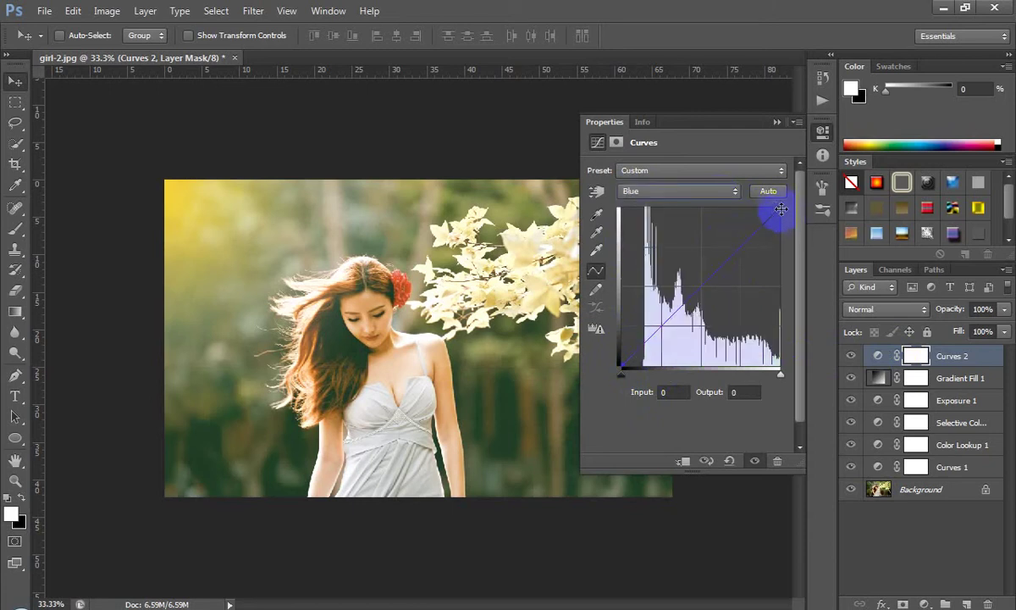
drag(780, 211, 780, 221)
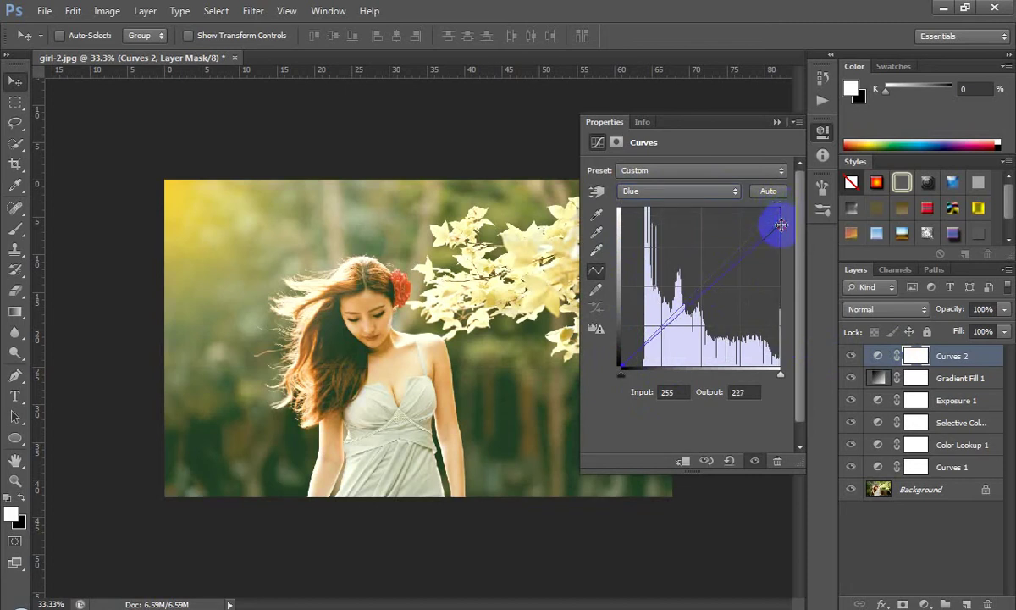
click(879, 356)
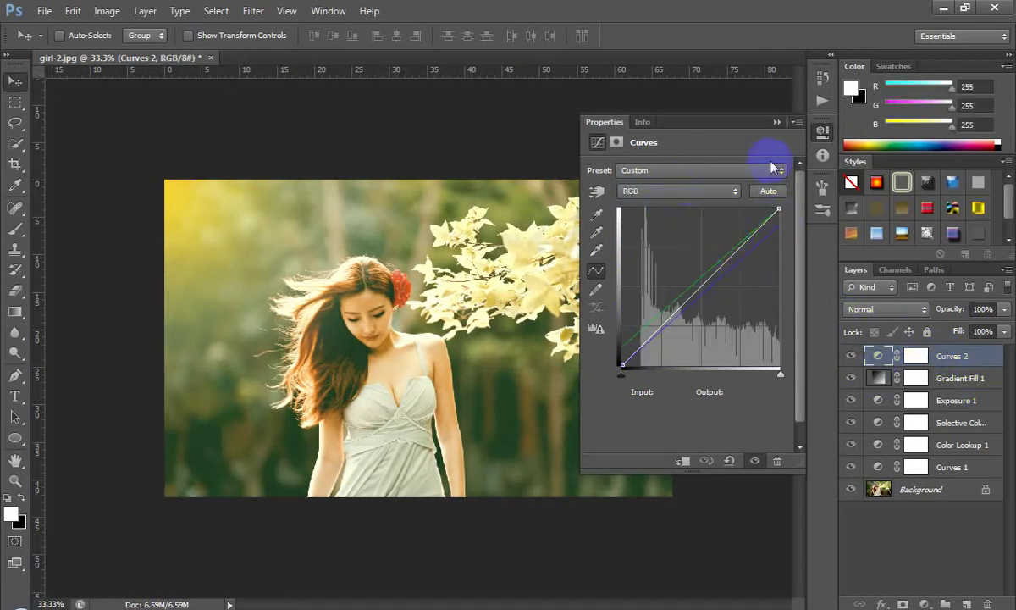
click(796, 122)
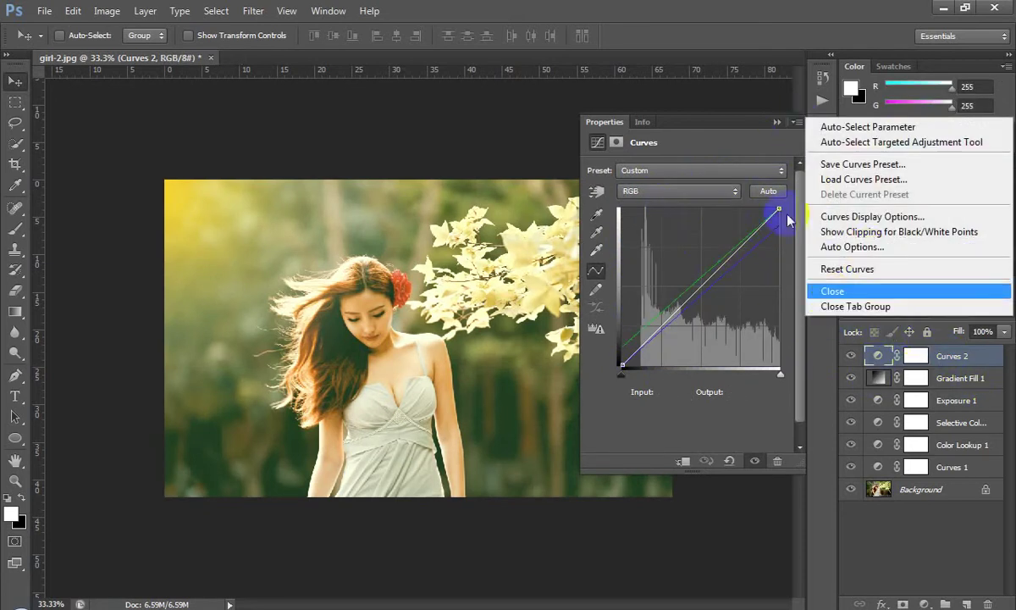
click(778, 118)
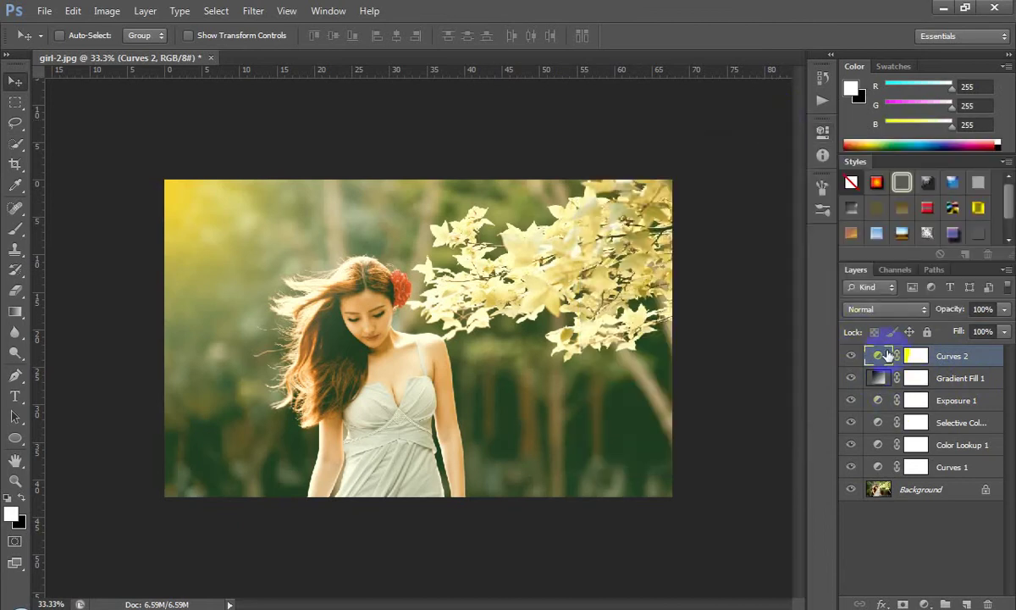
Duplicate Curves 2 and lift the copy's Blue shadows to 19
drag(872, 359, 967, 602)
double_click(878, 359)
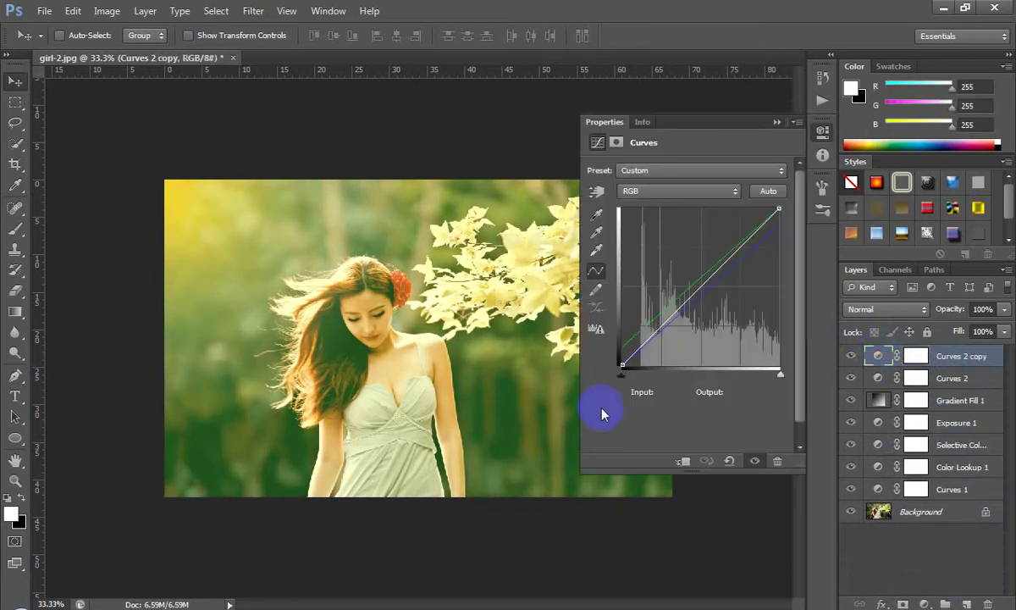
drag(623, 357, 622, 365)
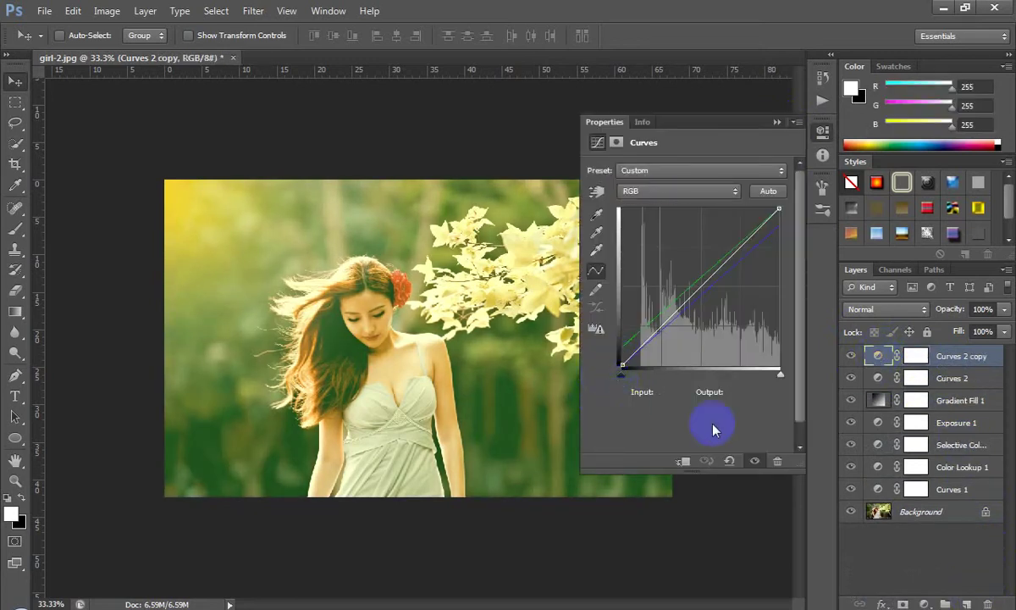
click(646, 192)
click(631, 245)
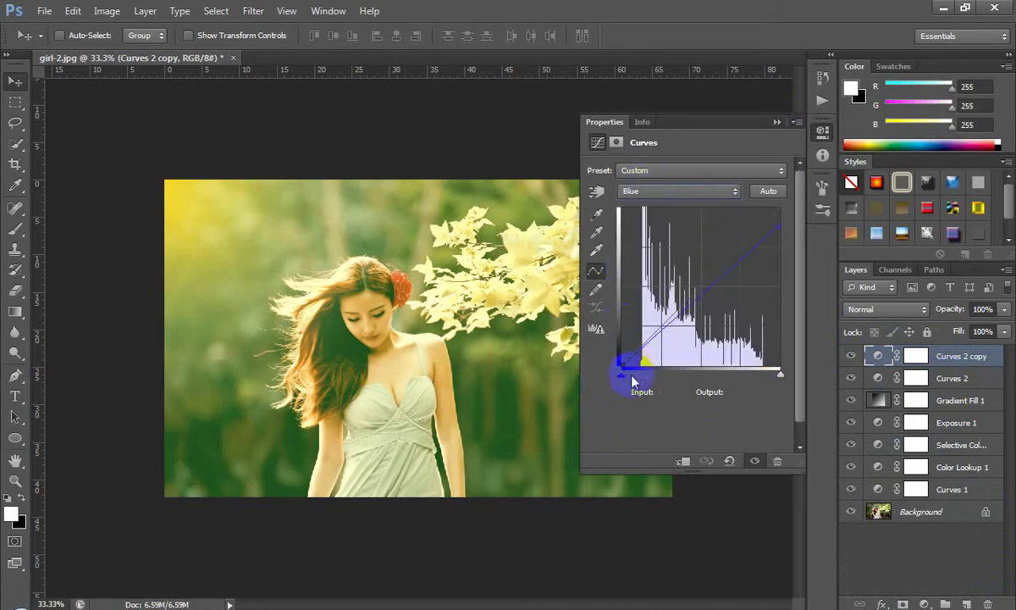
drag(623, 363, 618, 340)
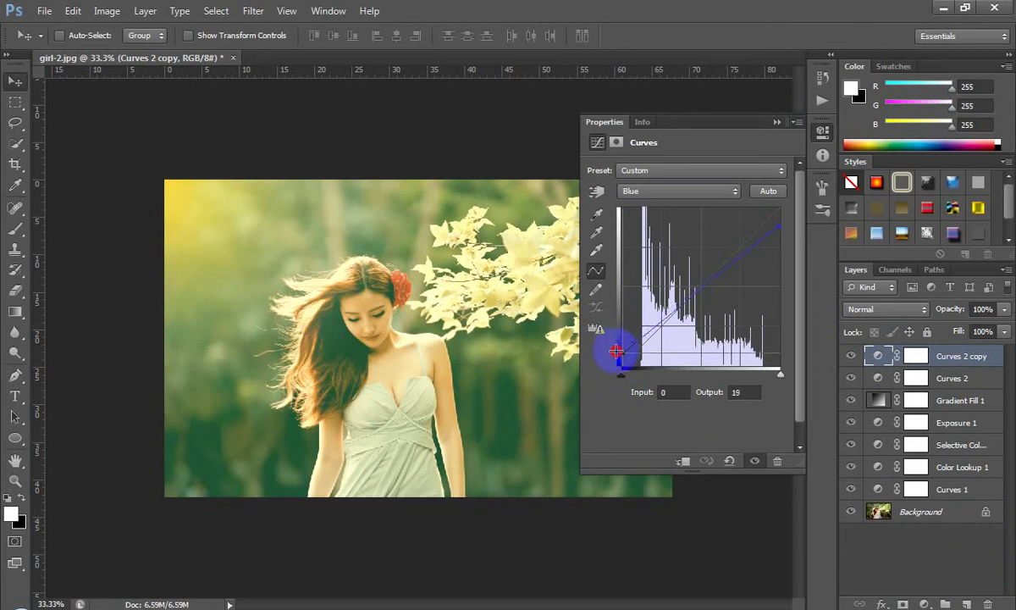
drag(618, 339, 641, 364)
click(956, 357)
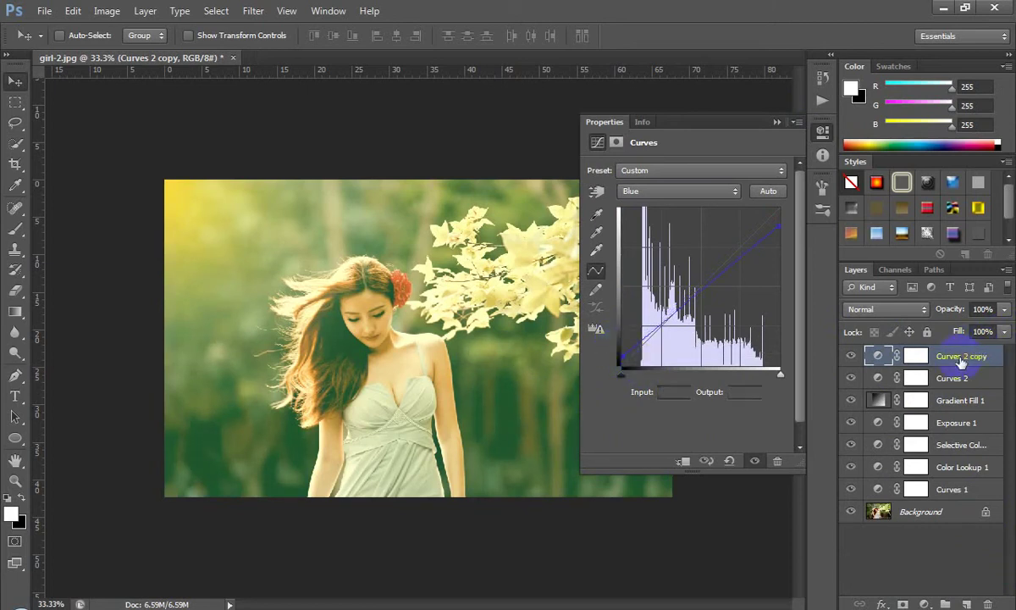
Set the Curves 2 copy layer's opacity to 54%
click(774, 124)
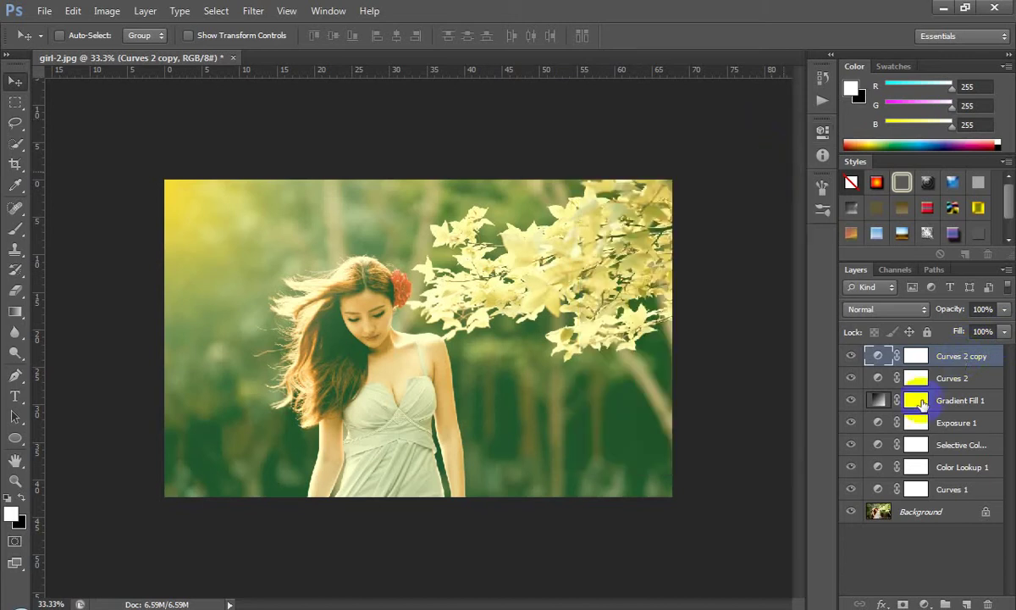
click(850, 357)
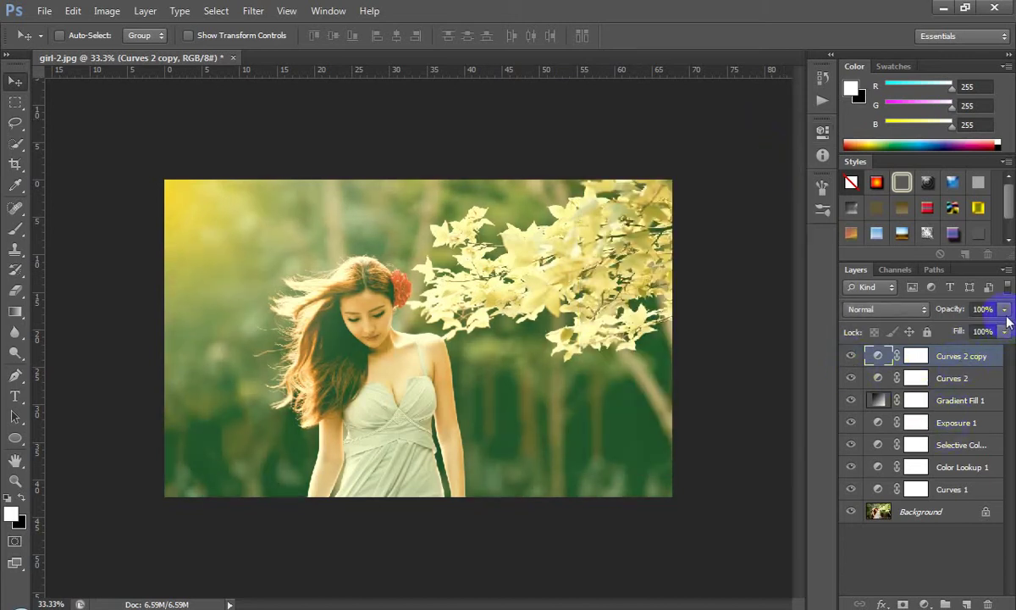
drag(1005, 312, 968, 333)
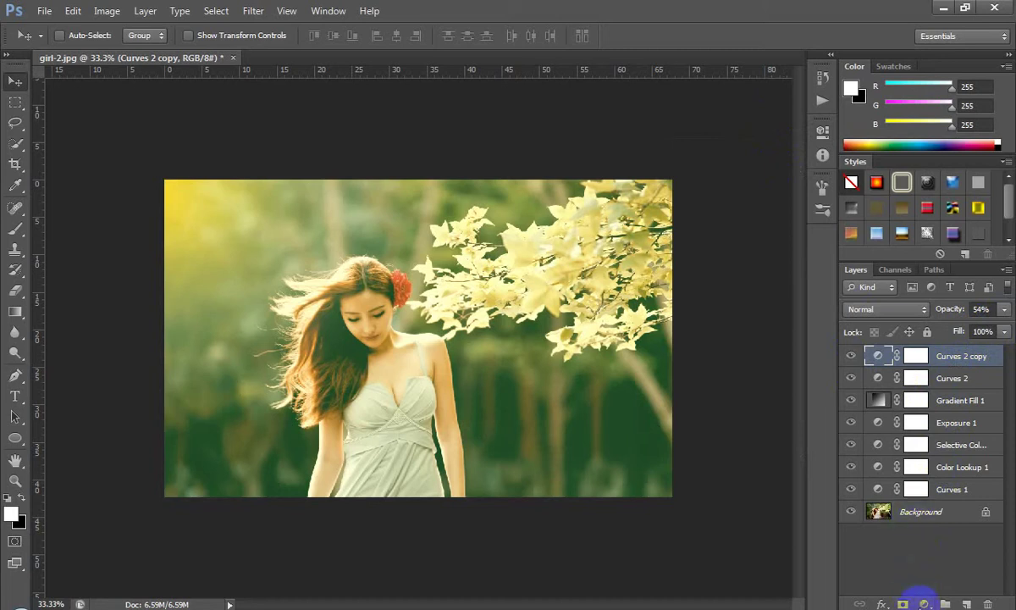
Add a Gradient Fill layer above the curves layers and set its style to Radial
click(924, 603)
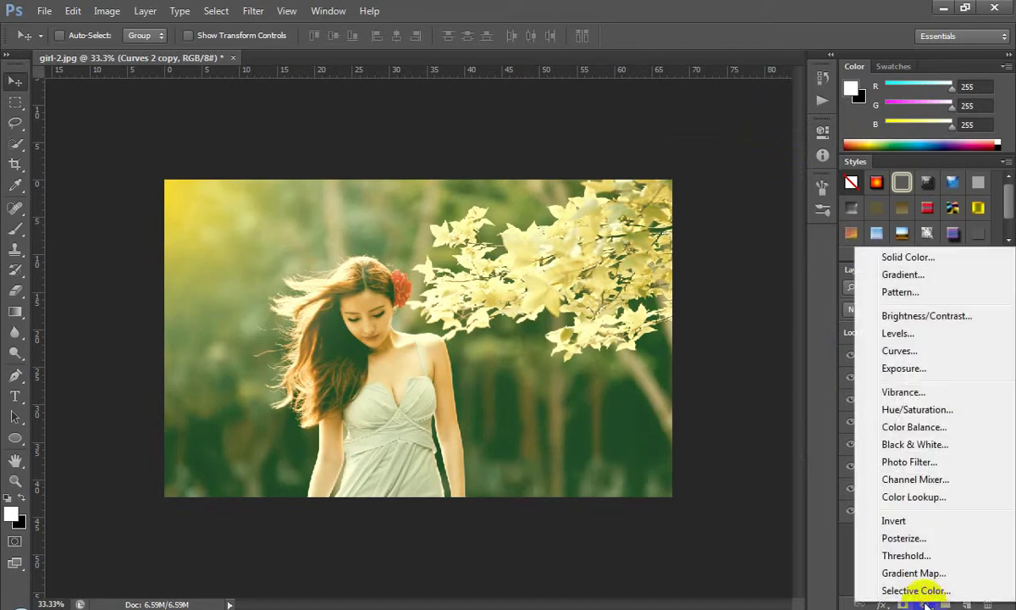
click(902, 274)
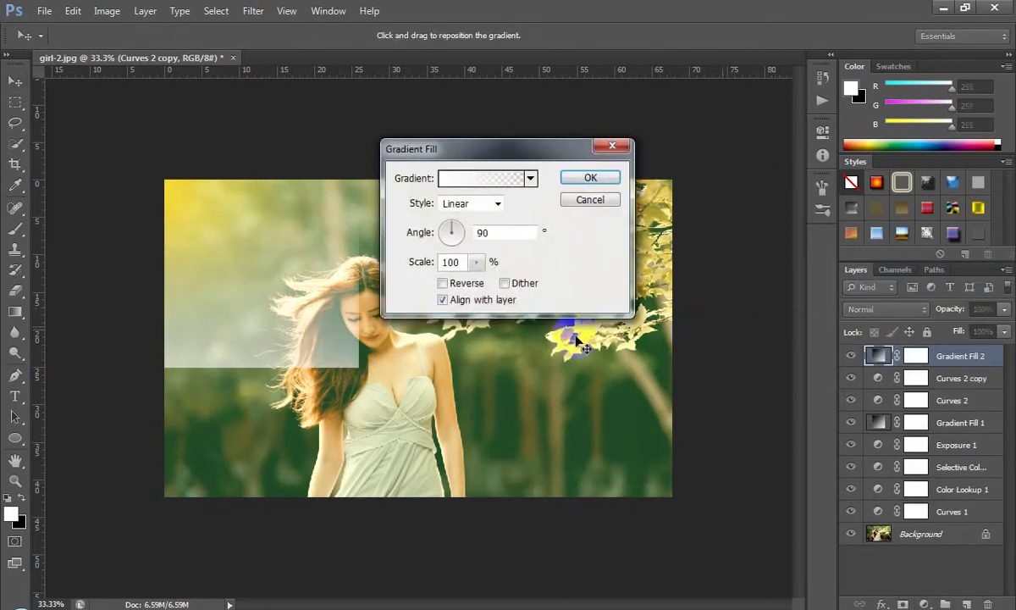
click(465, 205)
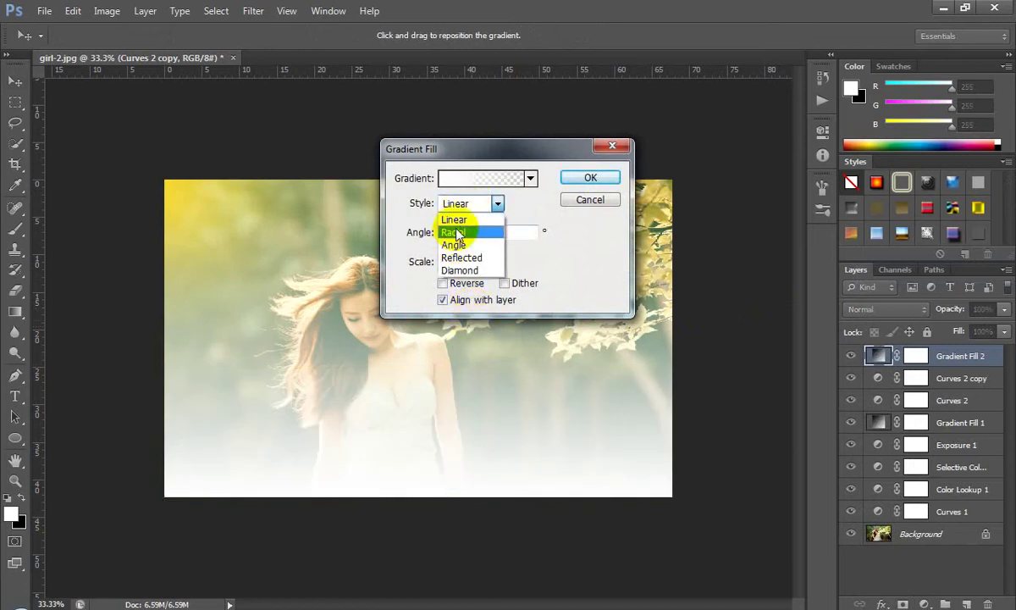
click(457, 233)
Reverse the radial gradient and set its left colour stop to grey
click(442, 283)
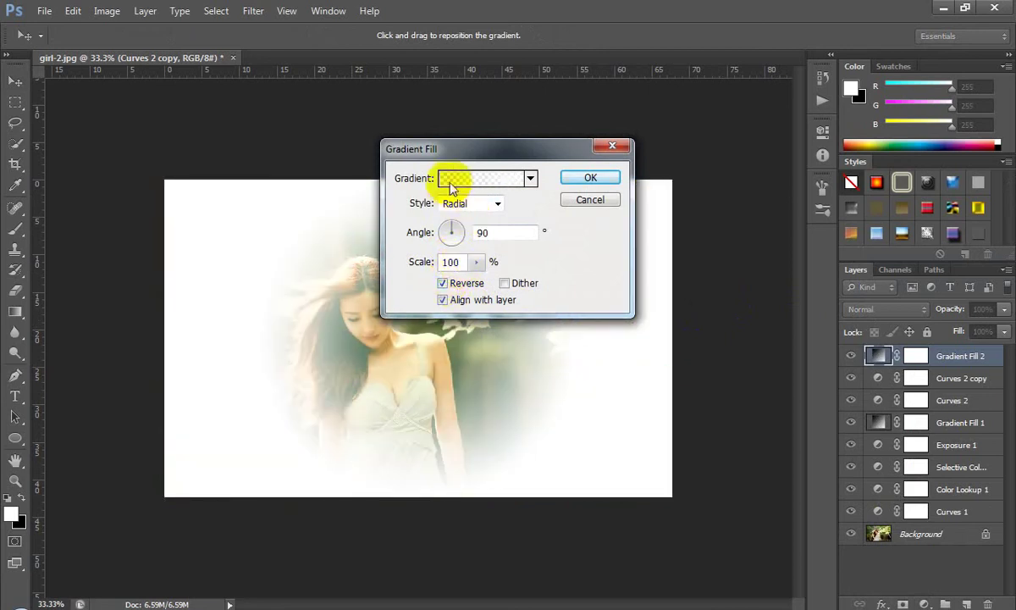
click(500, 180)
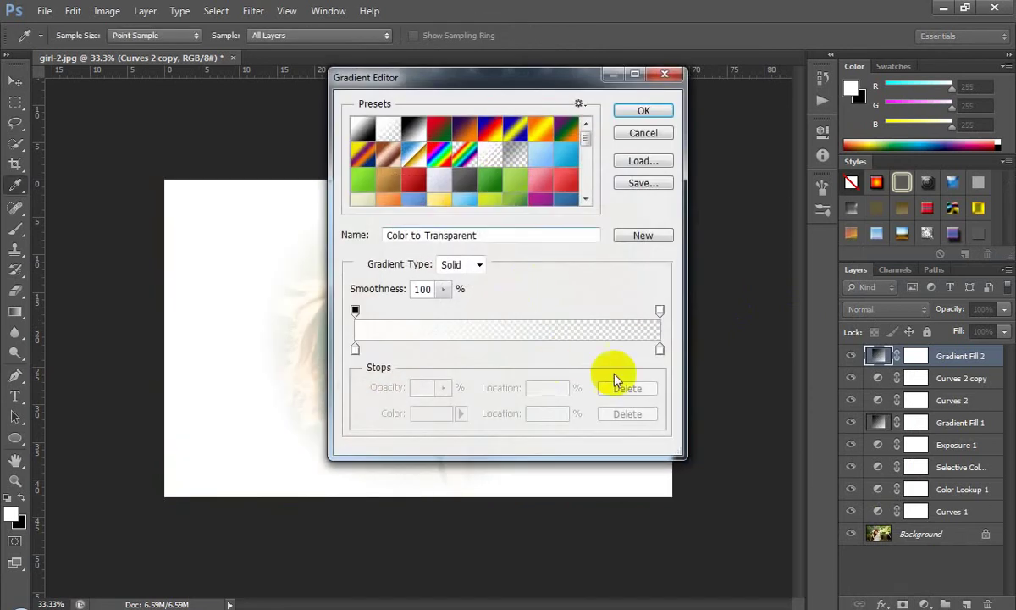
click(354, 348)
double_click(356, 348)
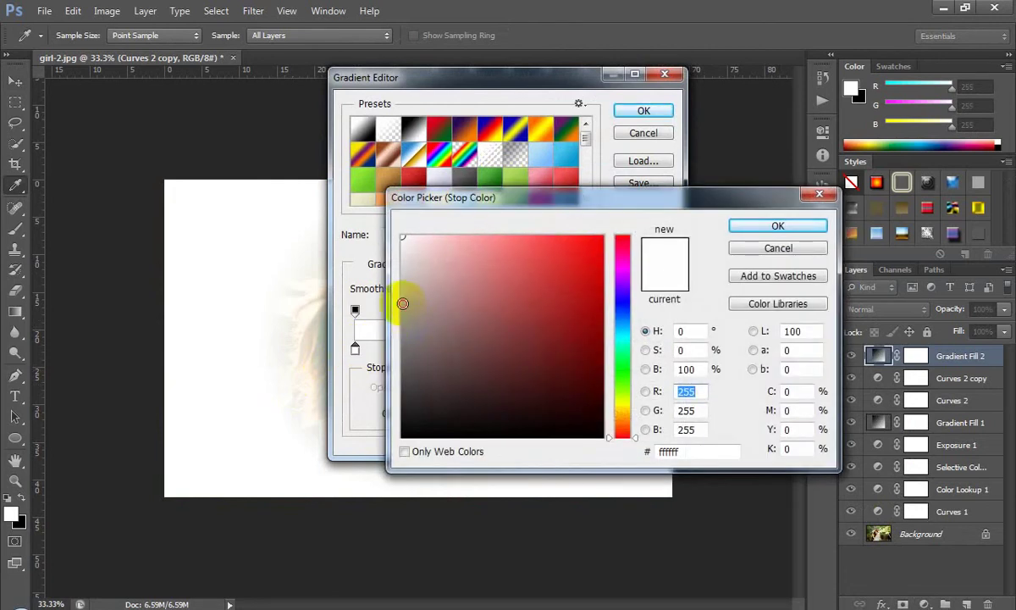
click(403, 303)
click(777, 225)
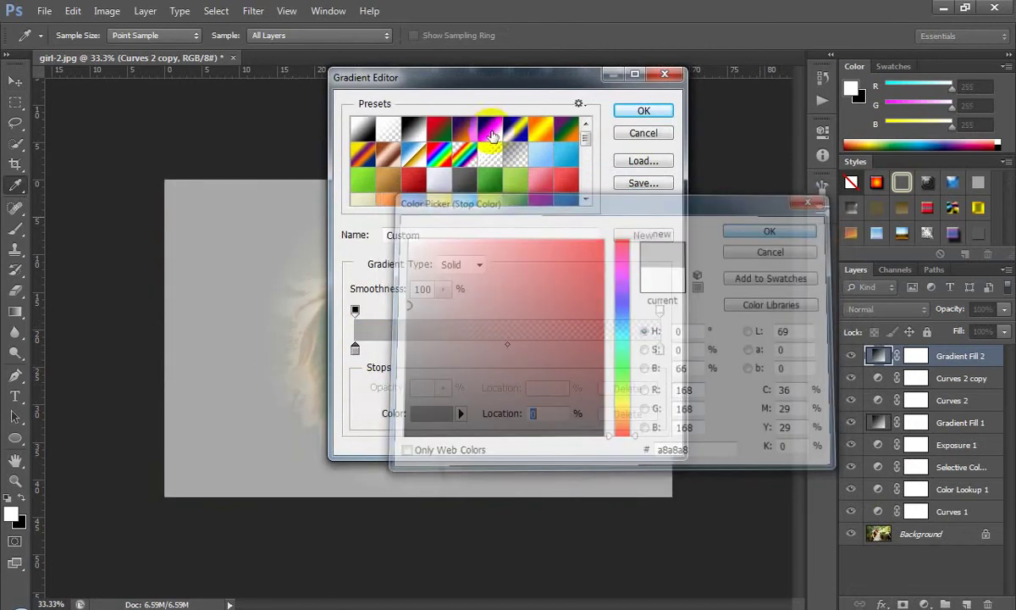
Darken the left stop to dark grey 434343 and accept the edited gradient
drag(447, 78, 678, 123)
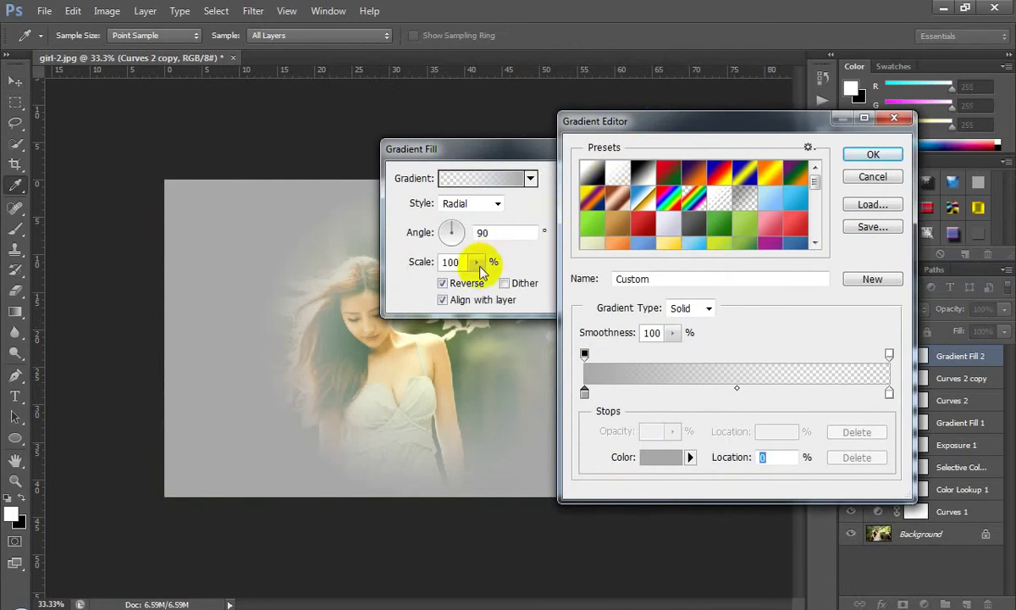
double_click(583, 394)
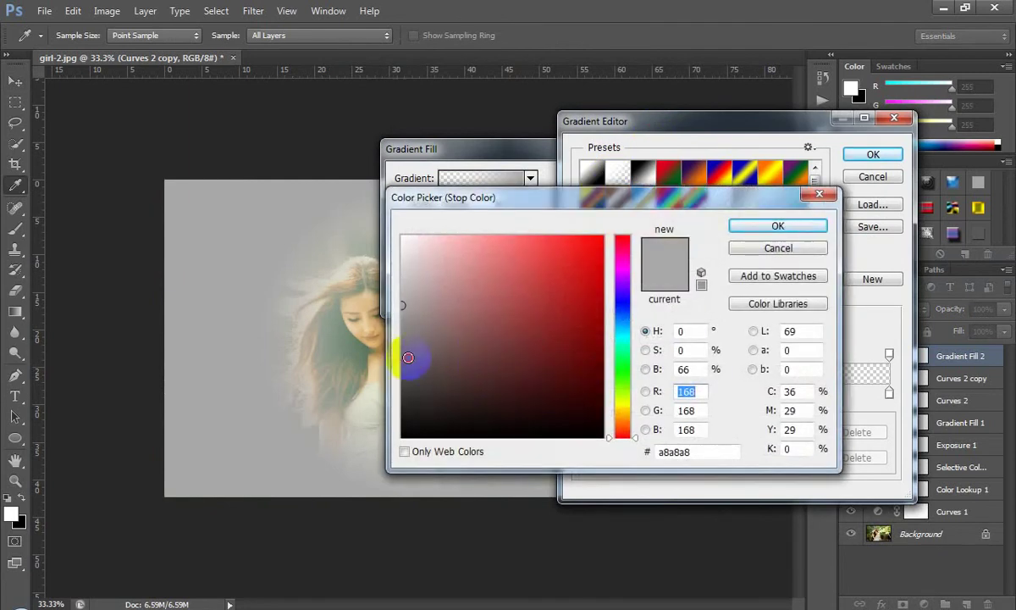
click(398, 379)
drag(399, 378, 404, 384)
click(777, 226)
click(866, 155)
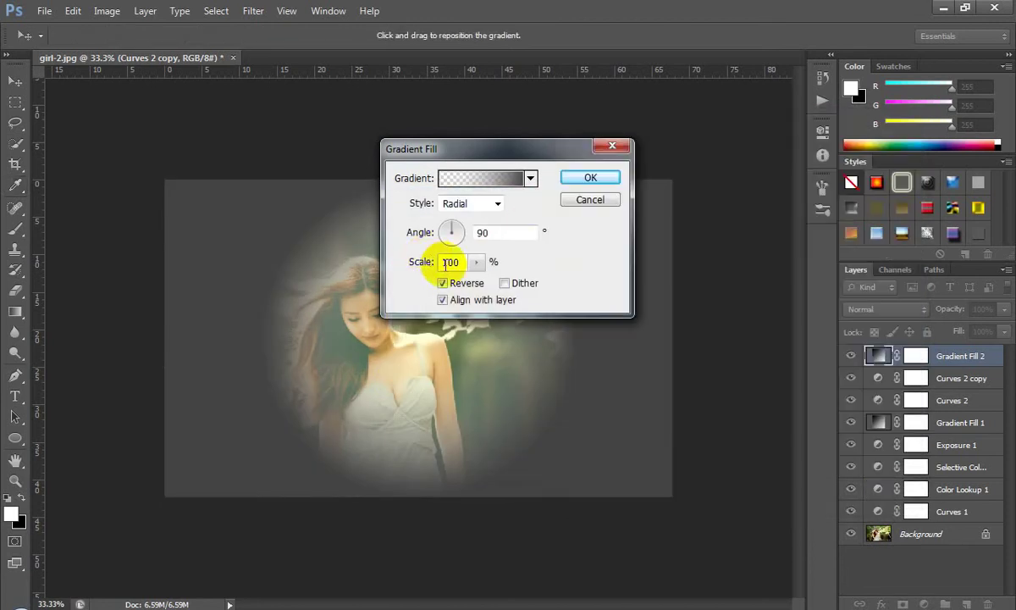
Try a Linear style and set the gradient angle to -29.05°
mouse_move(476, 262)
mouse_down()
mouse_move(527, 285)
mouse_move(509, 287)
mouse_up()
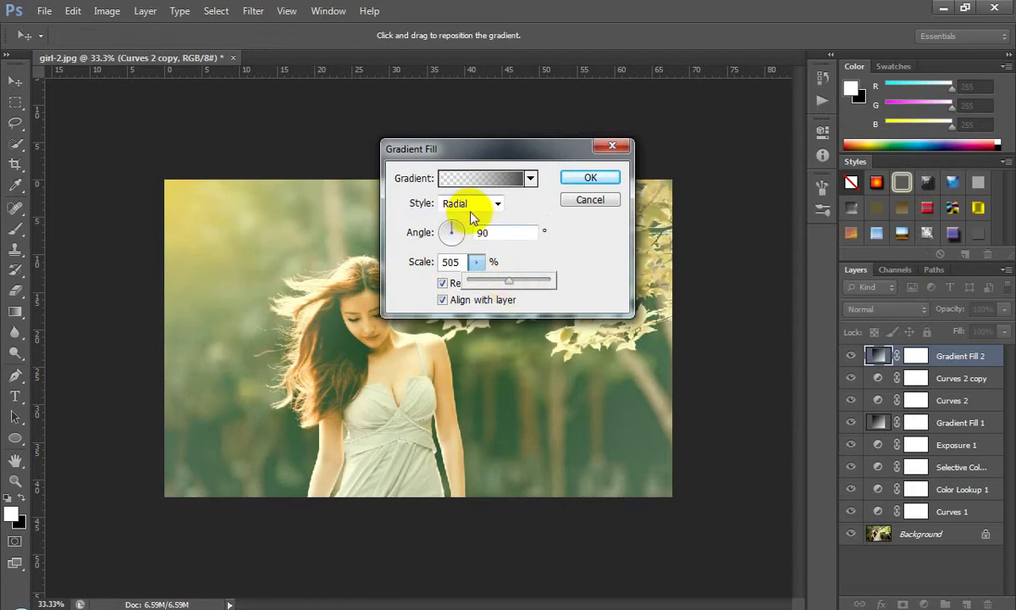
click(471, 204)
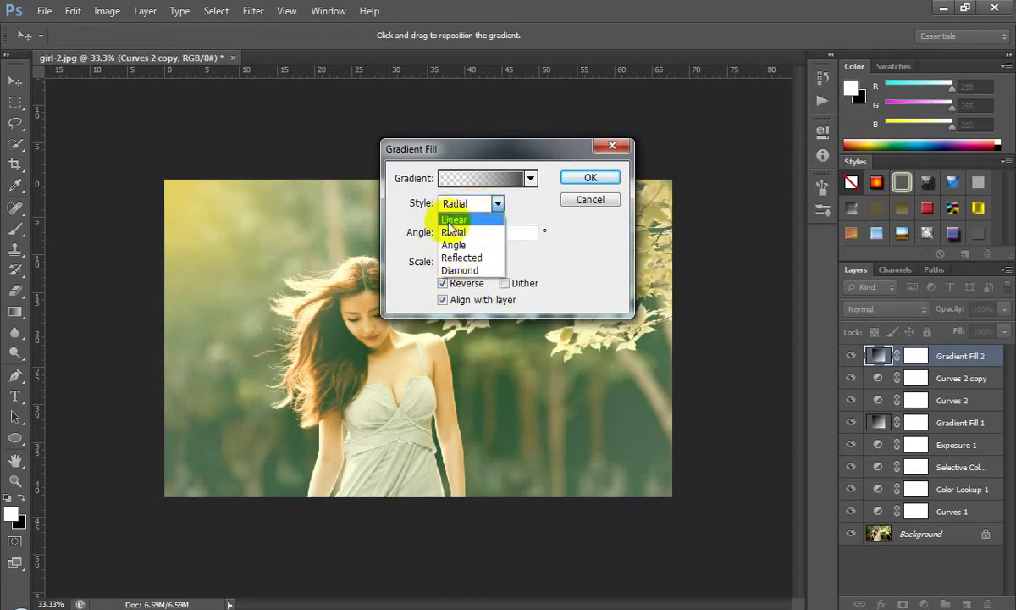
click(450, 222)
click(465, 282)
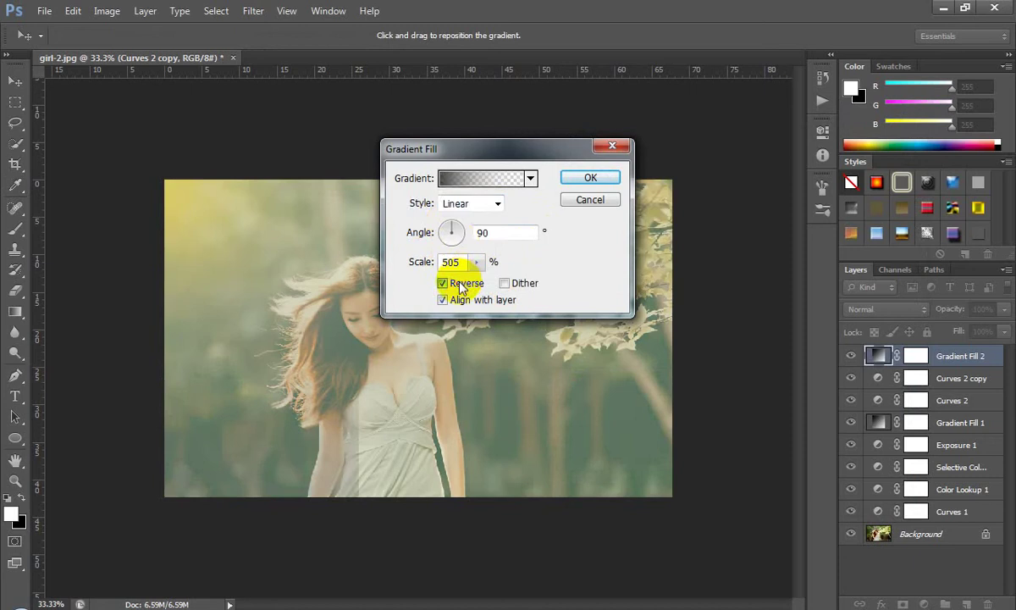
click(461, 281)
click(477, 262)
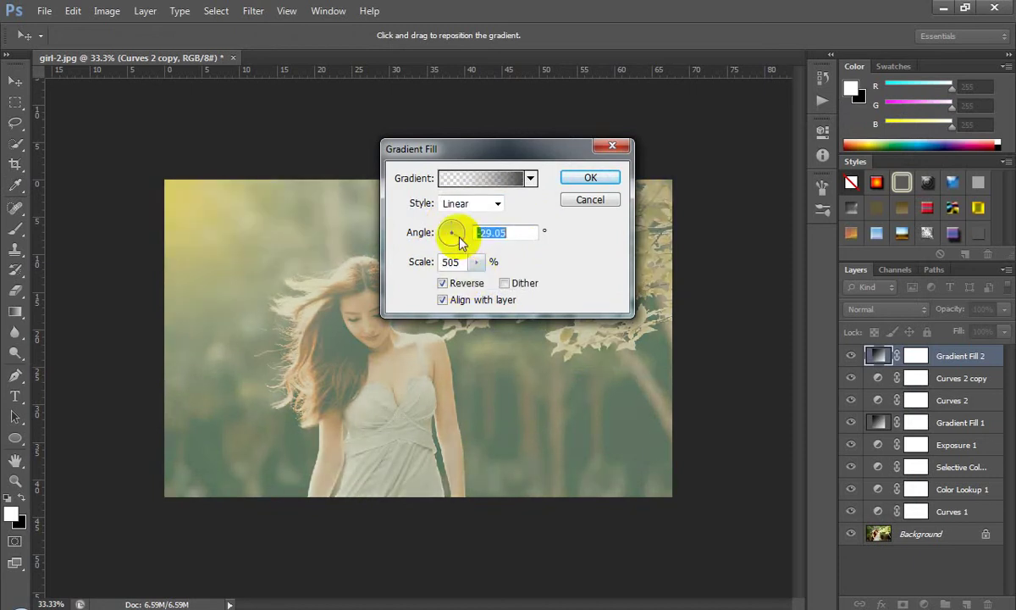
Return the style to Radial and widen the vignette scale to 654%
click(457, 203)
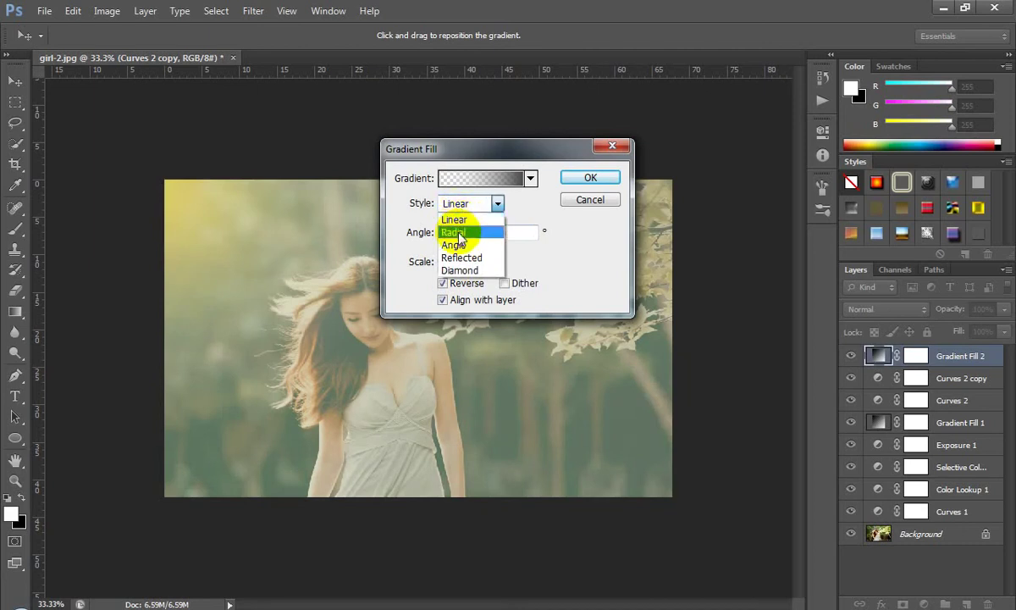
click(458, 233)
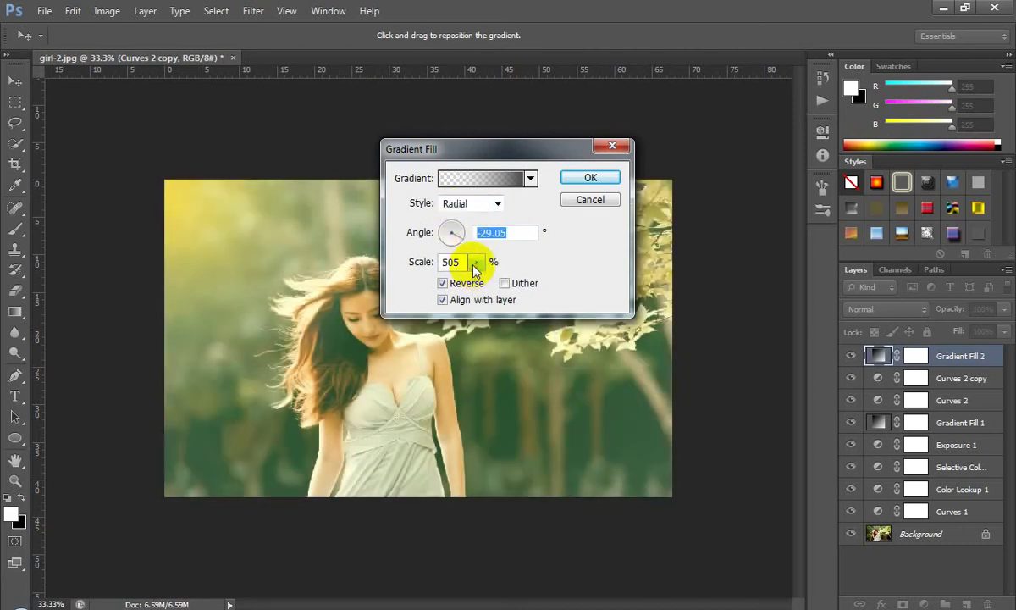
click(474, 266)
mouse_move(474, 280)
mouse_down()
mouse_move(447, 286)
mouse_move(484, 277)
mouse_up()
Change the gradient's left colour stop to pure black
click(512, 180)
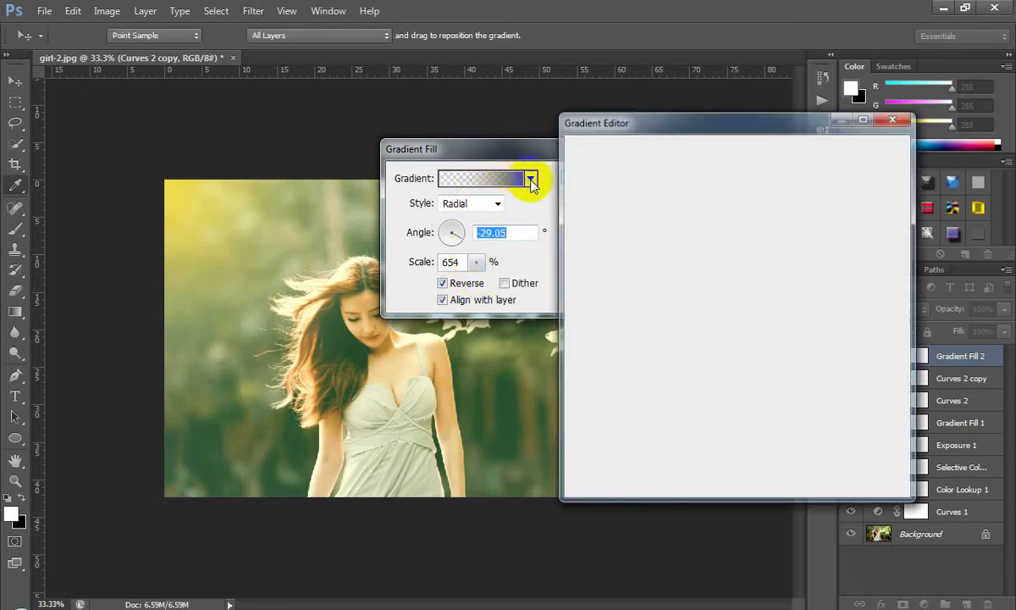
click(584, 394)
double_click(584, 395)
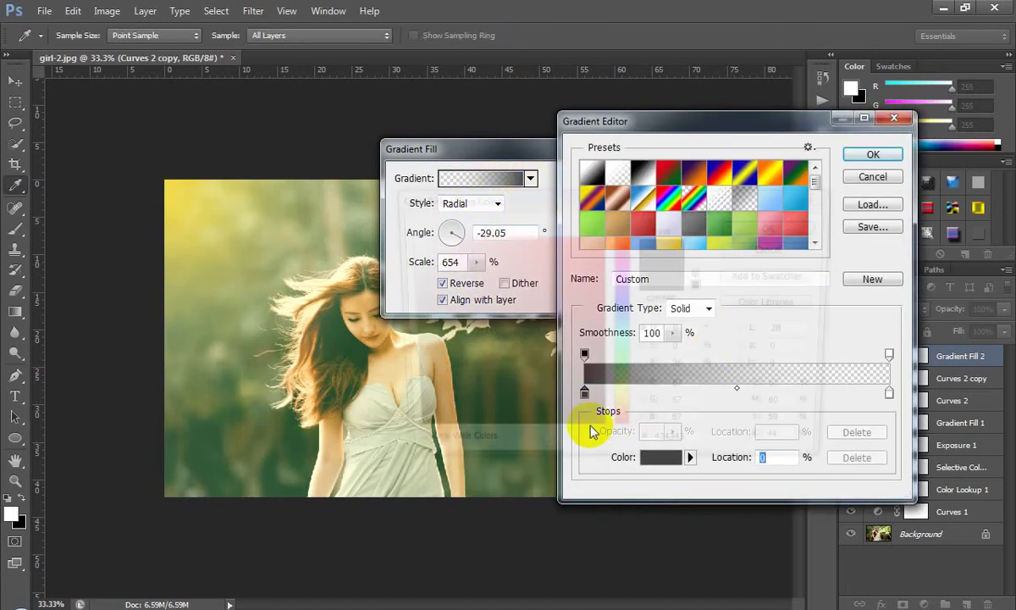
click(403, 437)
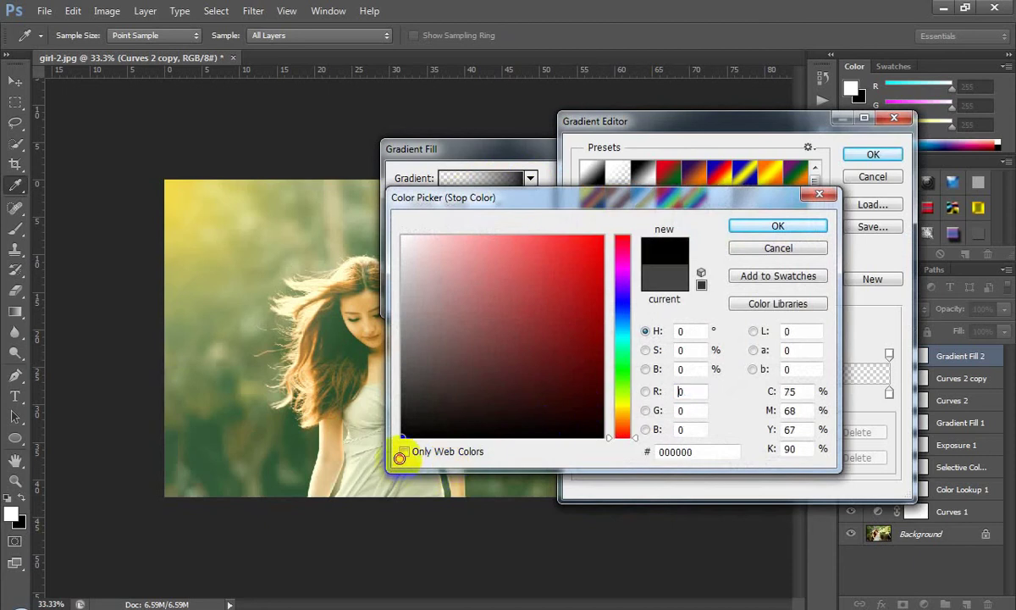
click(745, 226)
key(Return)
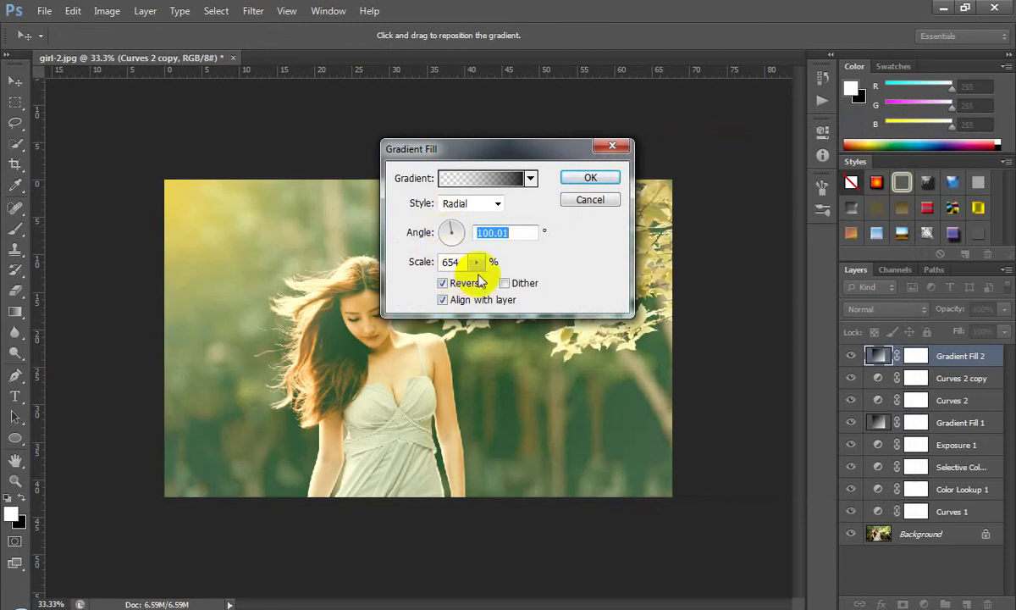
Adjust the vignette scale to 199% to soften the dark edges
mouse_move(476, 262)
mouse_down()
mouse_move(435, 282)
mouse_move(446, 285)
mouse_up()
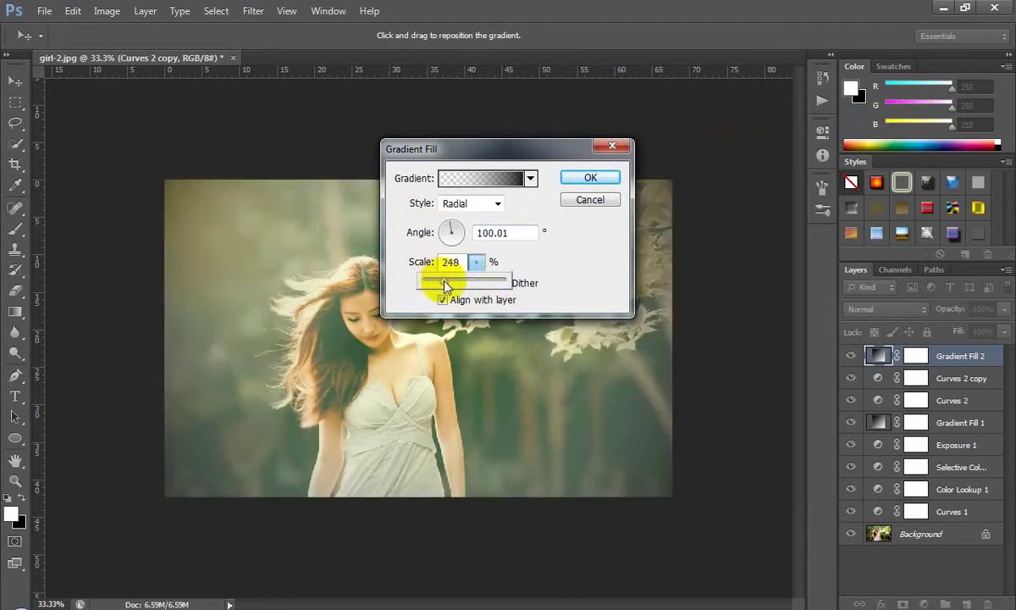
drag(446, 286, 440, 286)
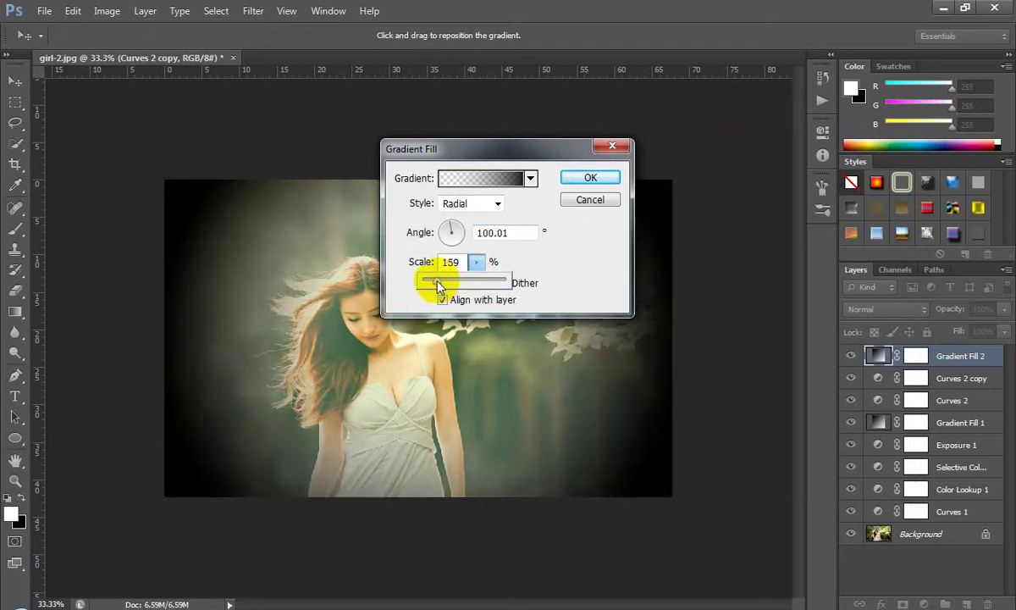
drag(437, 284, 441, 286)
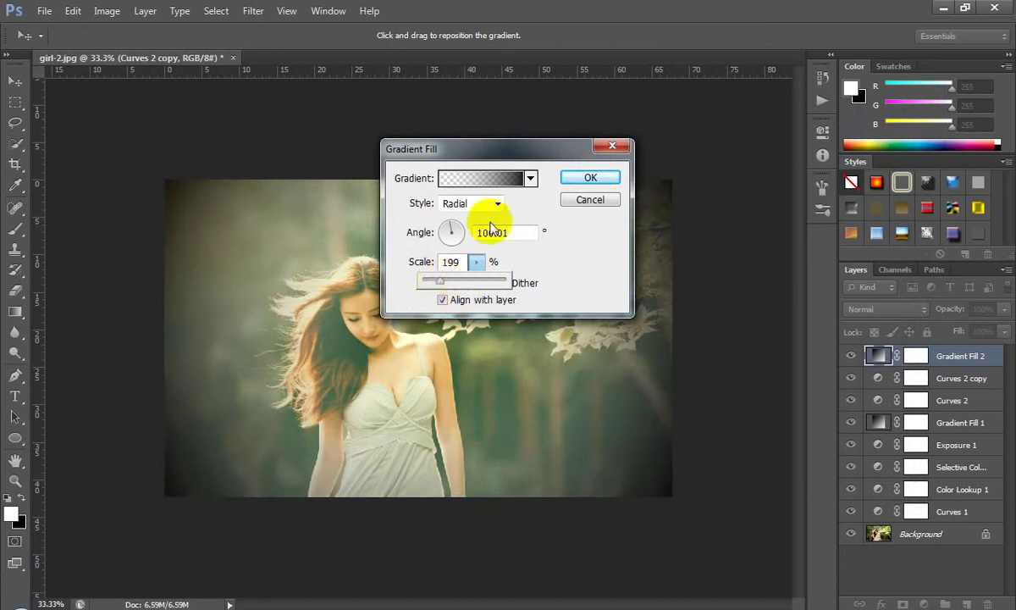
Recolour the gradient's left stop to yellow f8e403 and set the scale to 308%
click(521, 178)
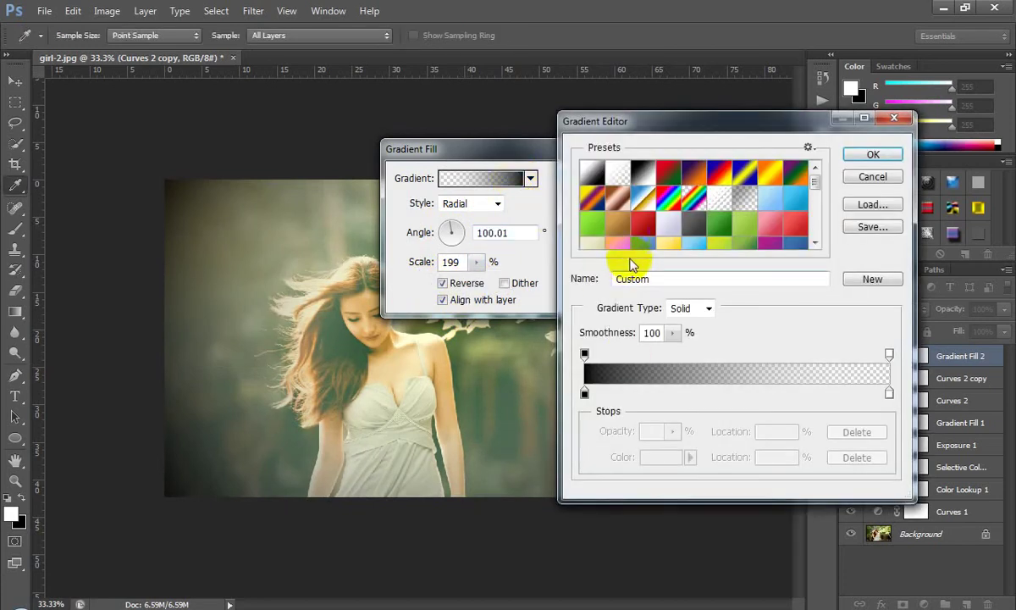
click(584, 393)
double_click(585, 393)
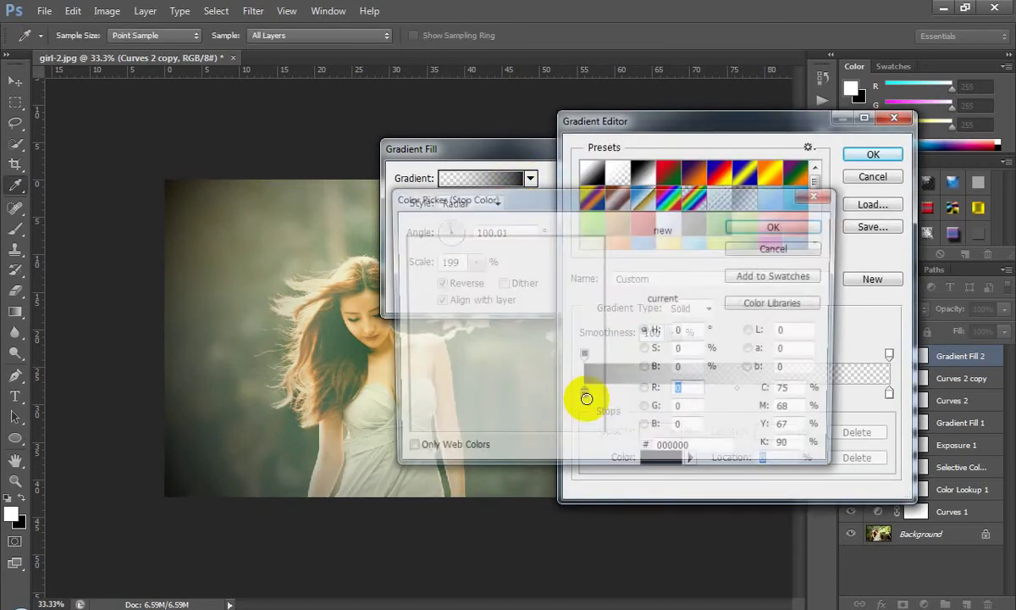
click(616, 406)
click(600, 241)
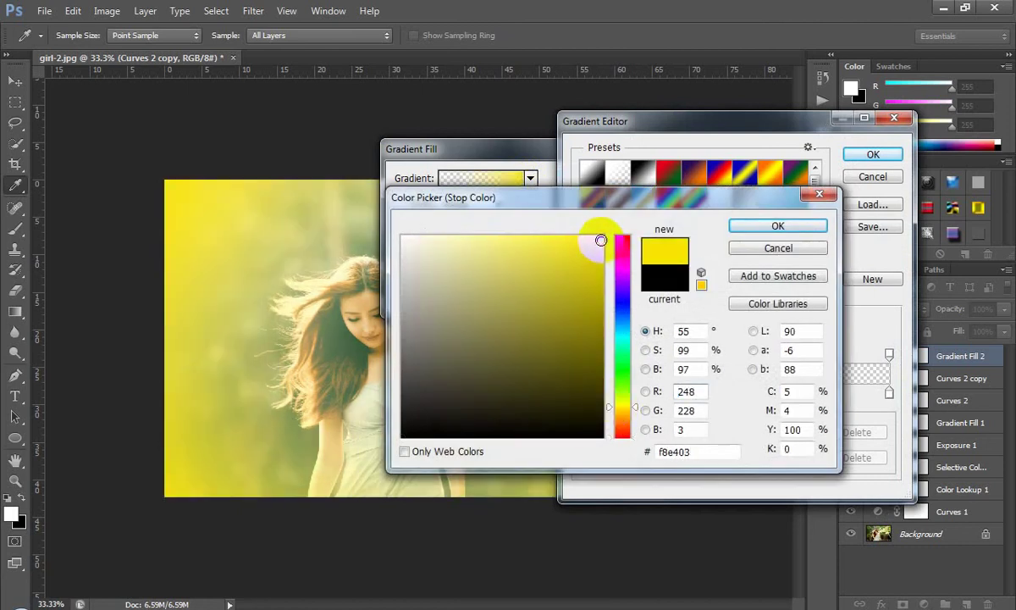
click(777, 226)
click(870, 155)
click(868, 156)
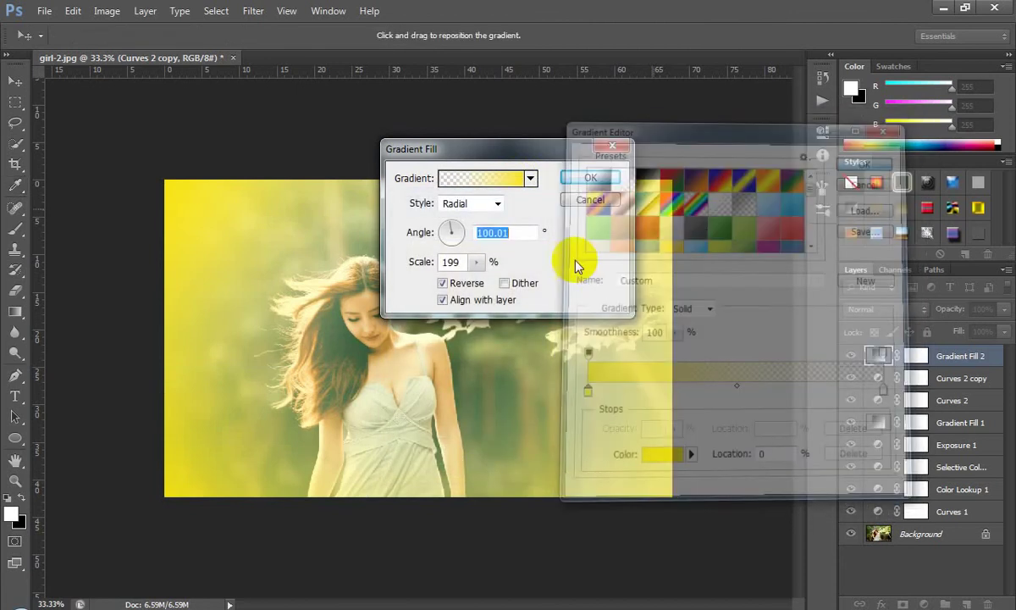
drag(471, 281, 505, 283)
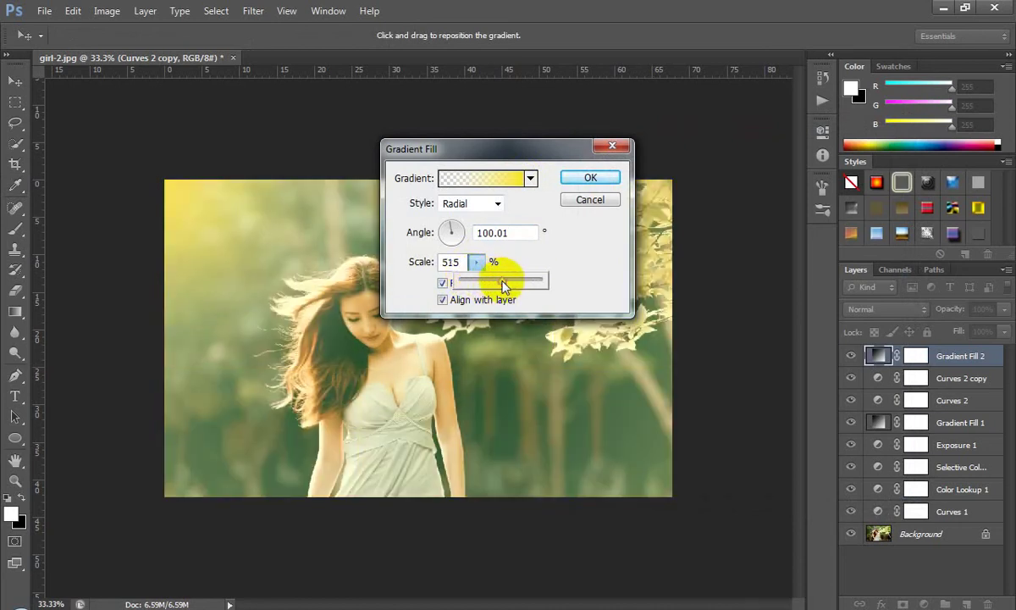
drag(504, 285, 487, 285)
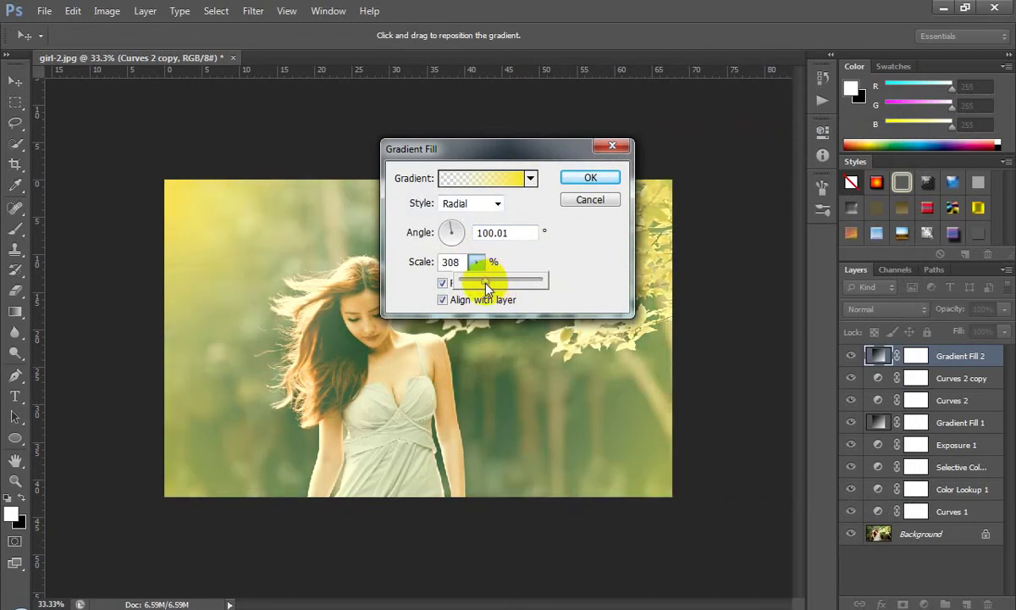
Cancel Gradient Fill 2, delete the Curves 2 copy layer, and compare Curves 2 on/off
click(572, 201)
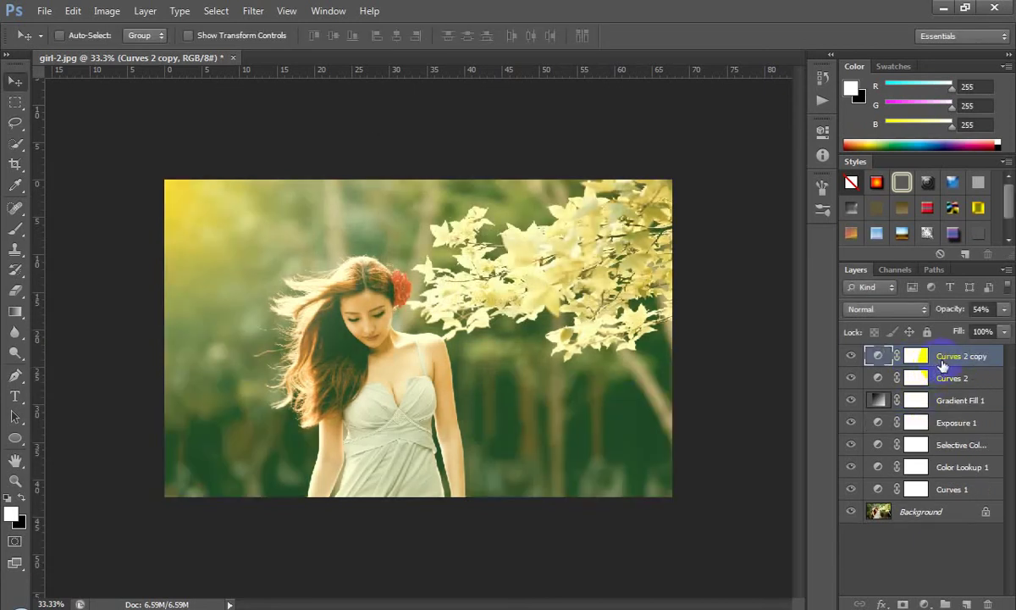
key(Delete)
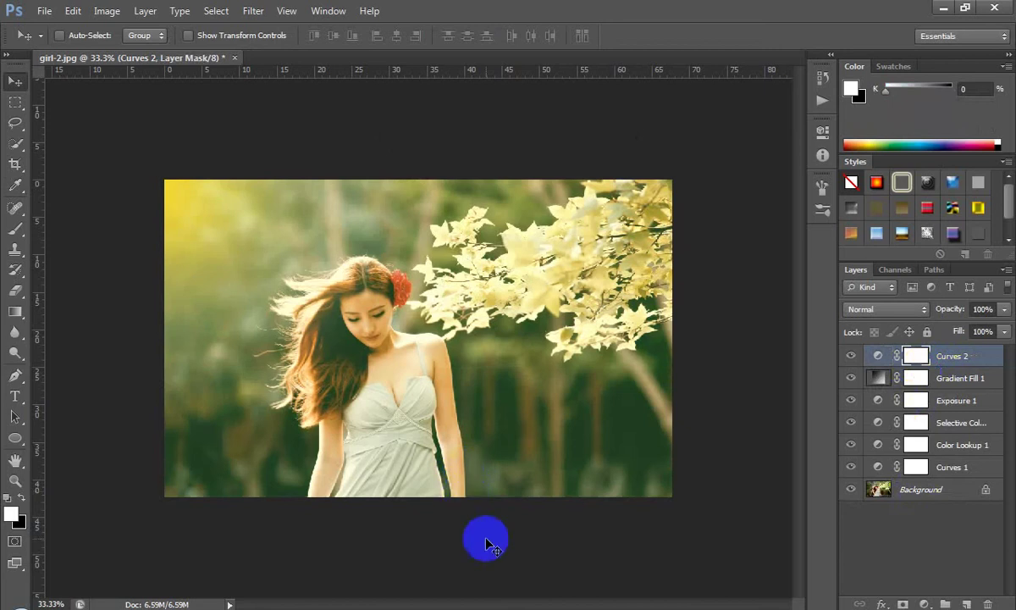
click(847, 357)
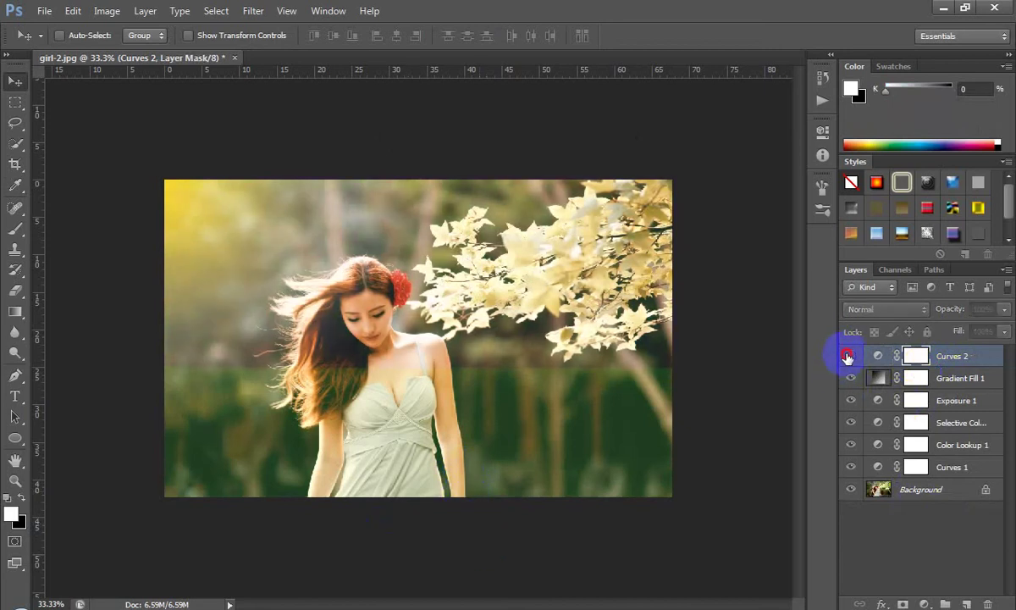
click(847, 357)
click(846, 358)
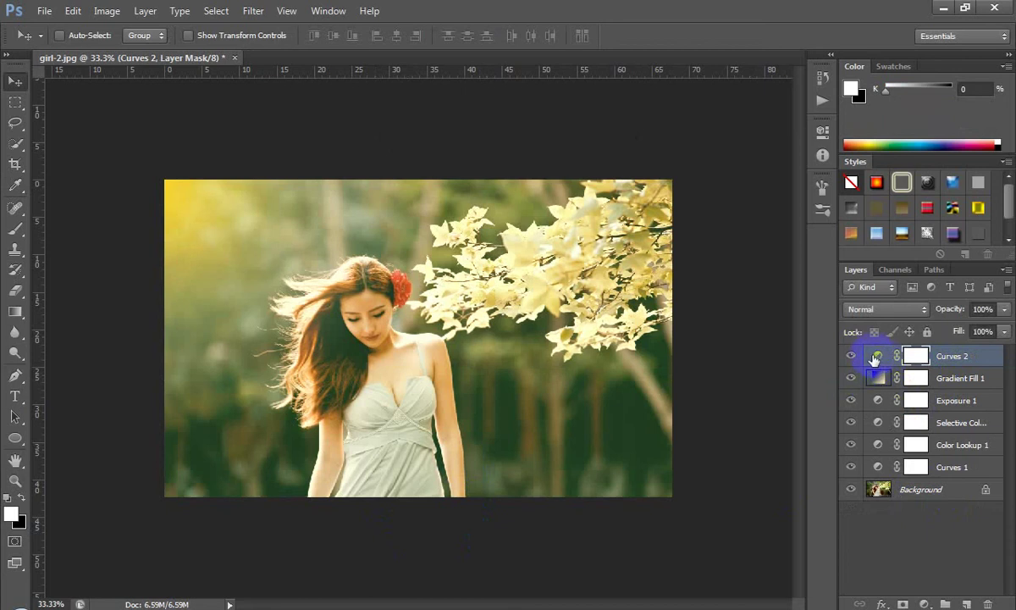
Lower the Curves 2 RGB highlight output to 236
double_click(874, 359)
click(775, 210)
drag(777, 209, 779, 219)
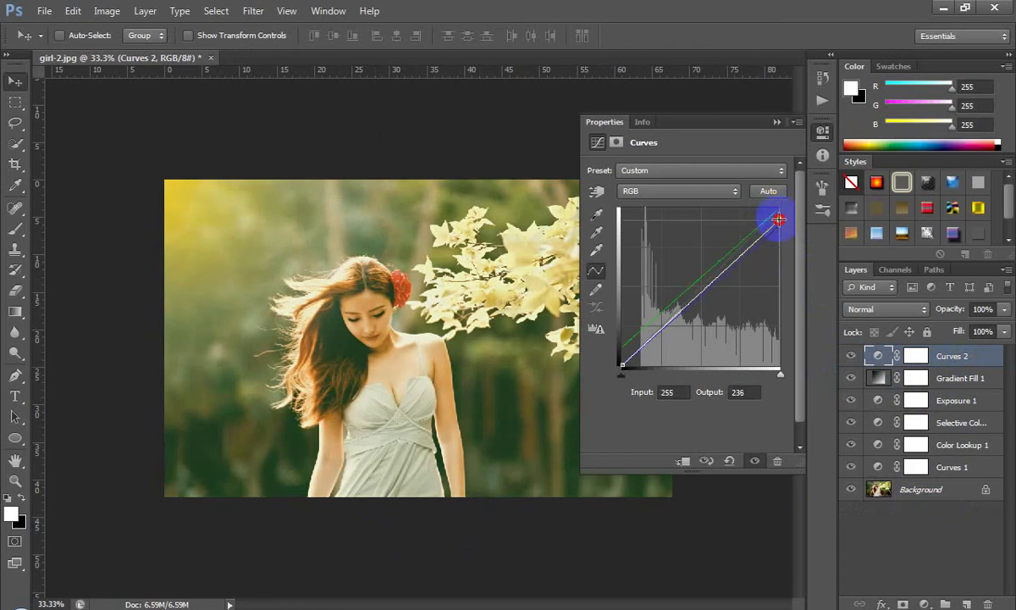
Raise the Green curve's shadow point for a greenish tint and collapse the Curves panel
click(669, 191)
click(647, 234)
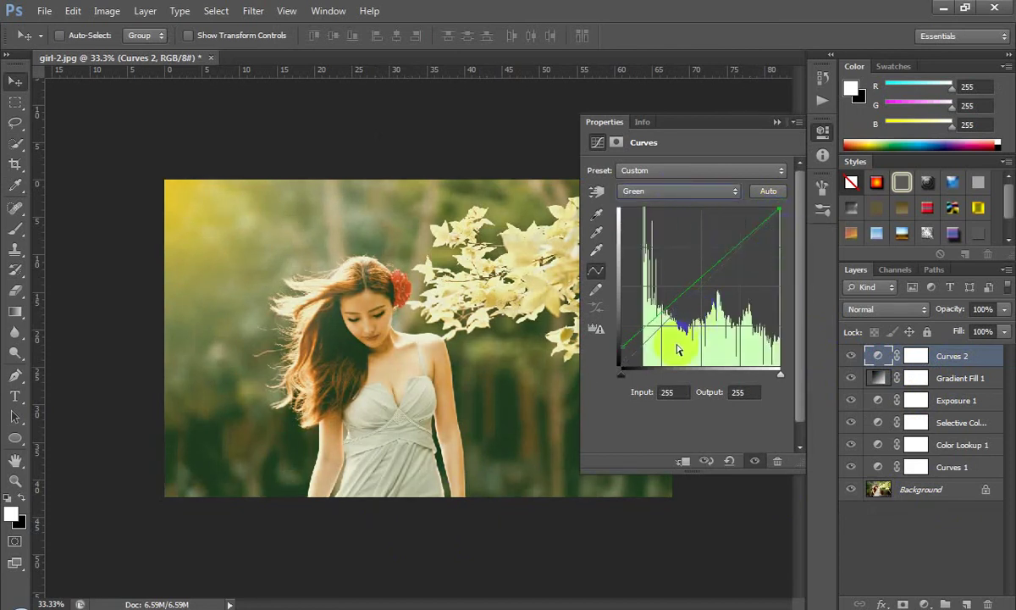
drag(621, 342, 619, 348)
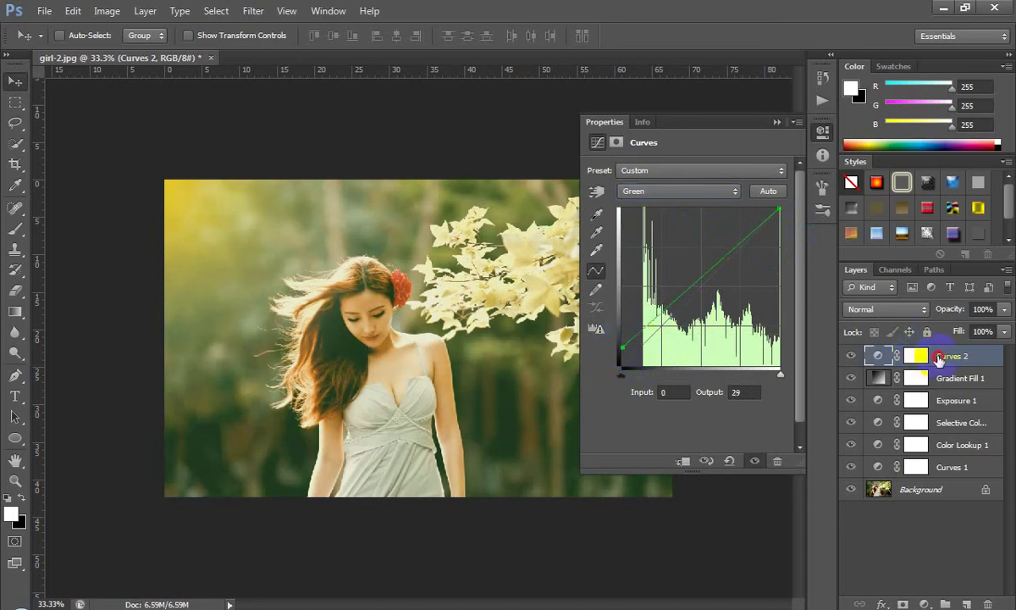
click(878, 356)
click(794, 123)
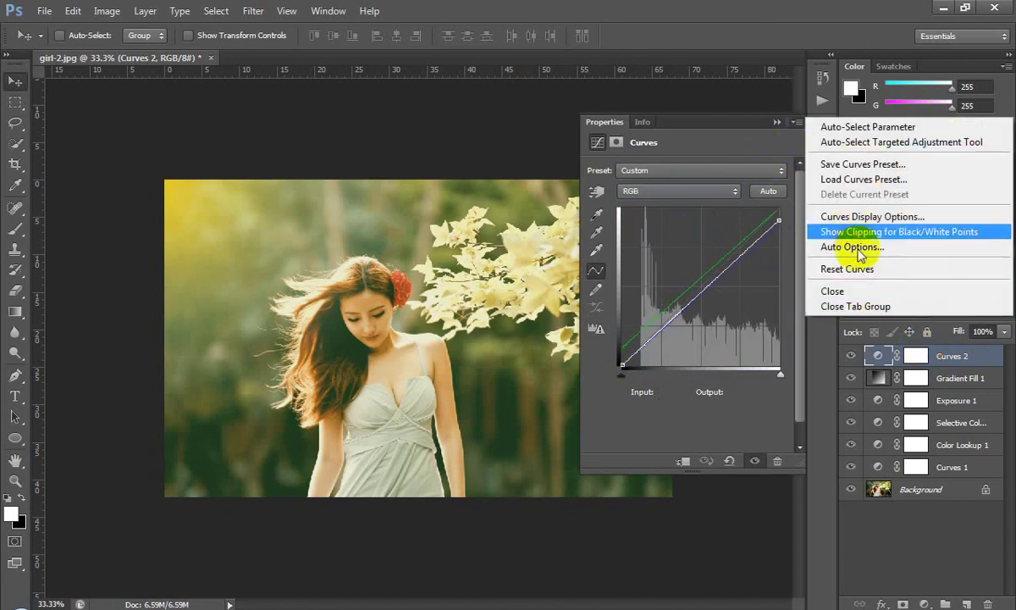
click(776, 124)
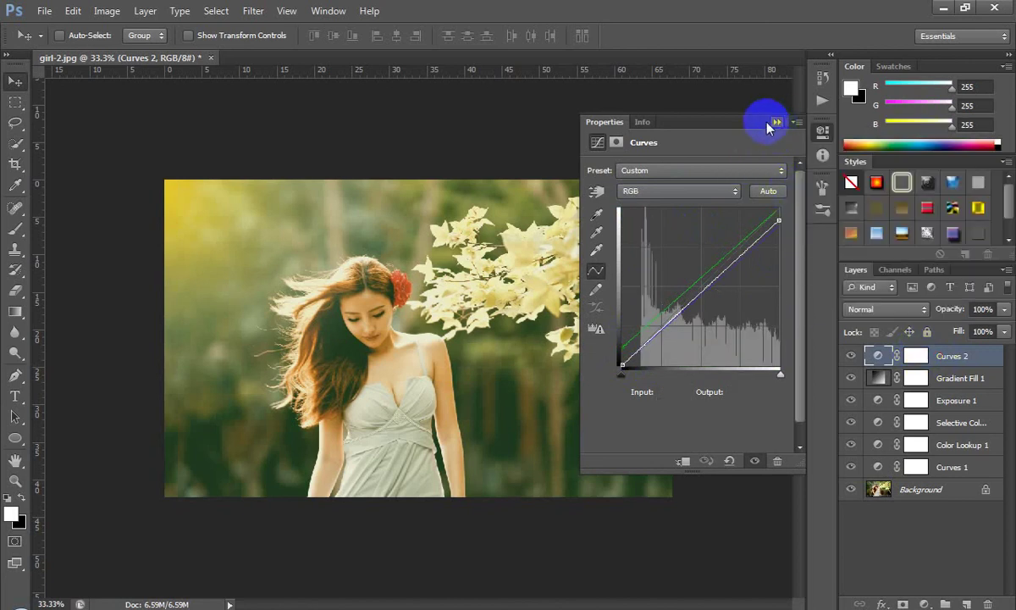
click(775, 123)
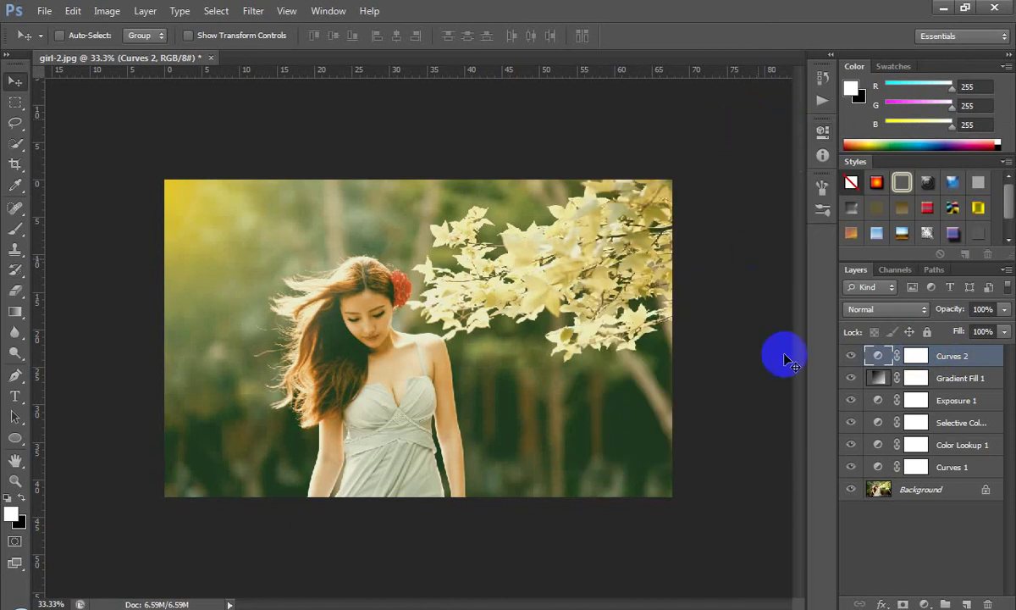
Open Save As and select the title 'Classic Vintage LookUp Color Effect' in Notepad++
key(ctrl+plus)
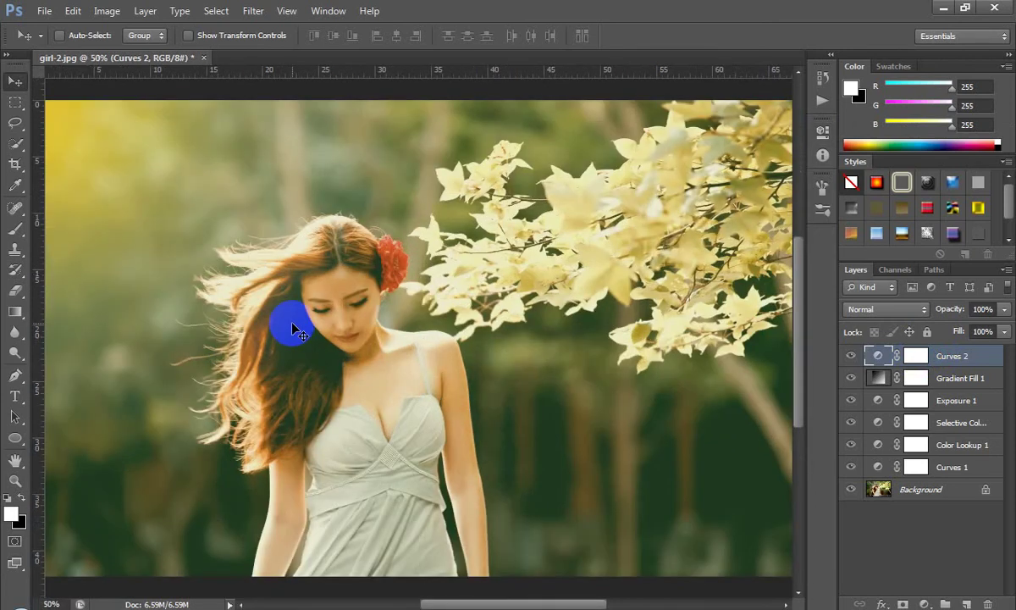
key(ctrl+minus)
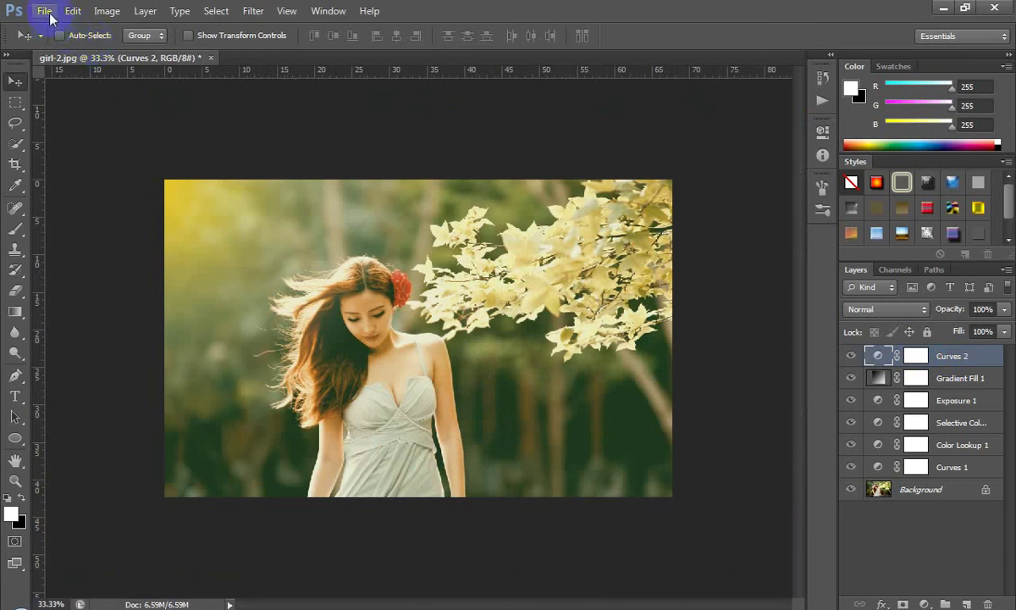
click(44, 11)
click(64, 202)
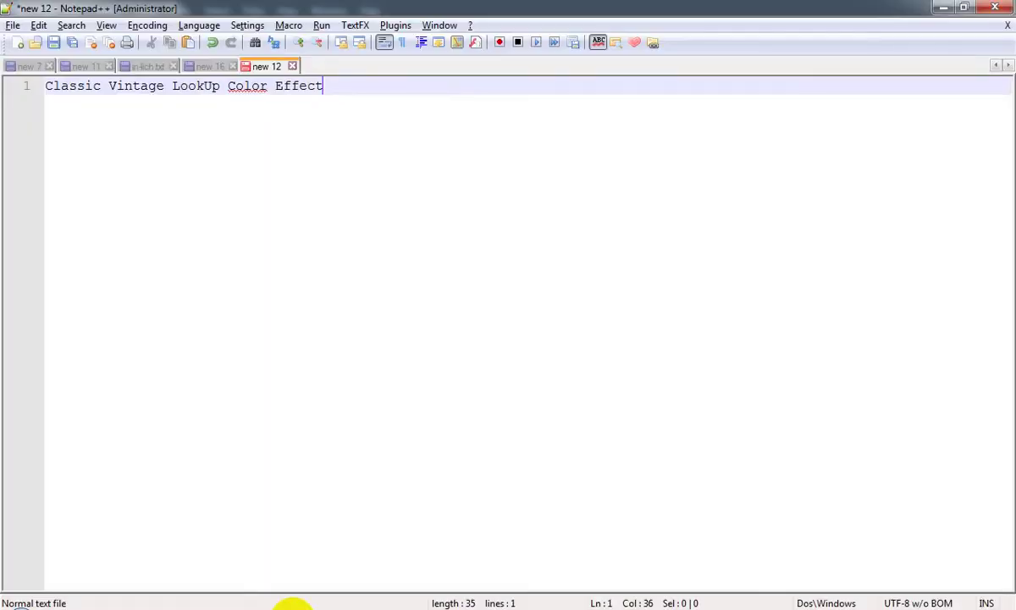
key(shift+Home)
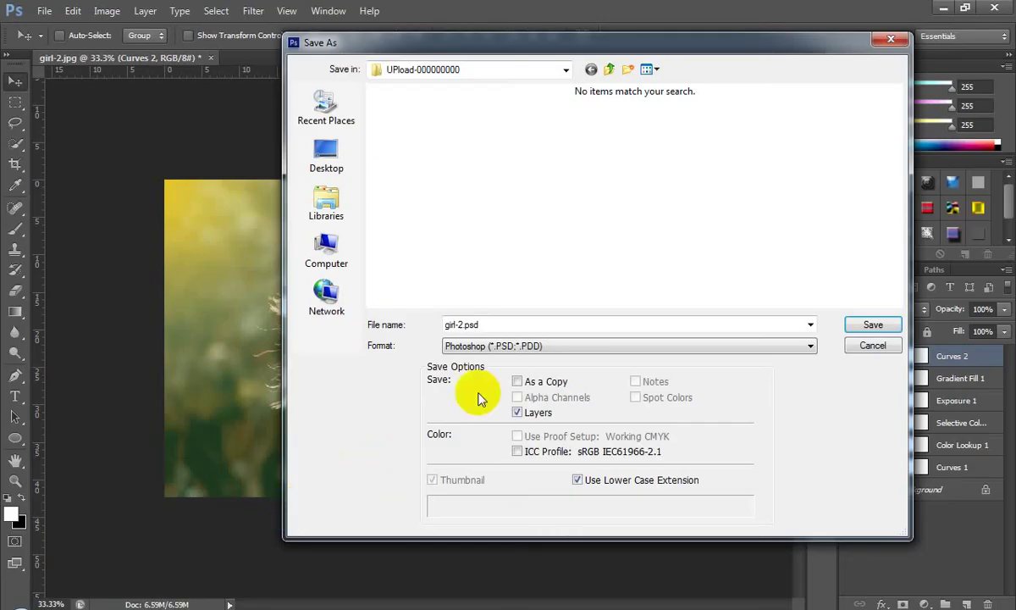
Save as JPEG named 'Classic Vintage LookUp Color Effect'
key(Tab)
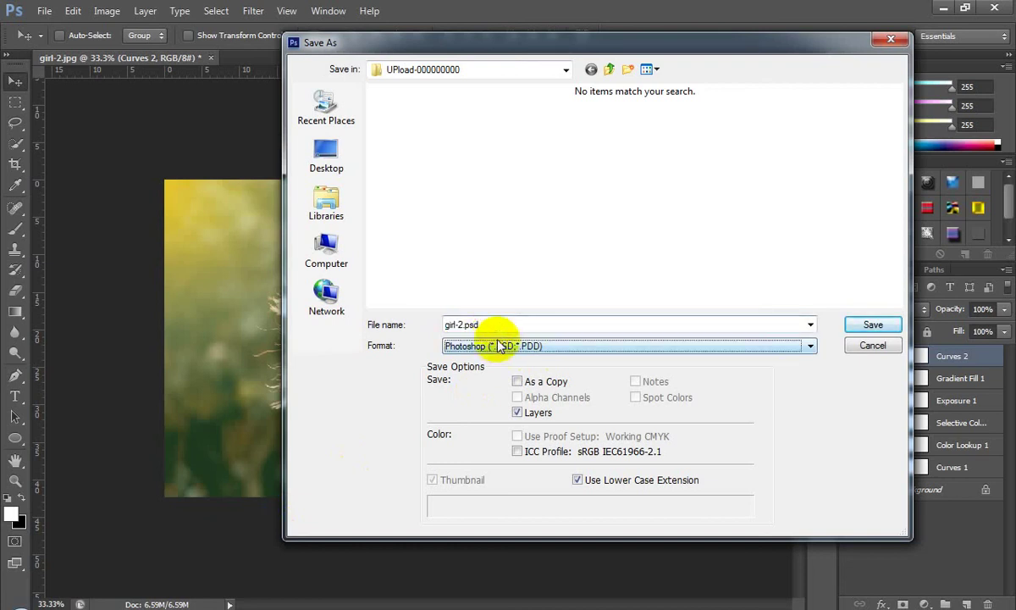
click(484, 345)
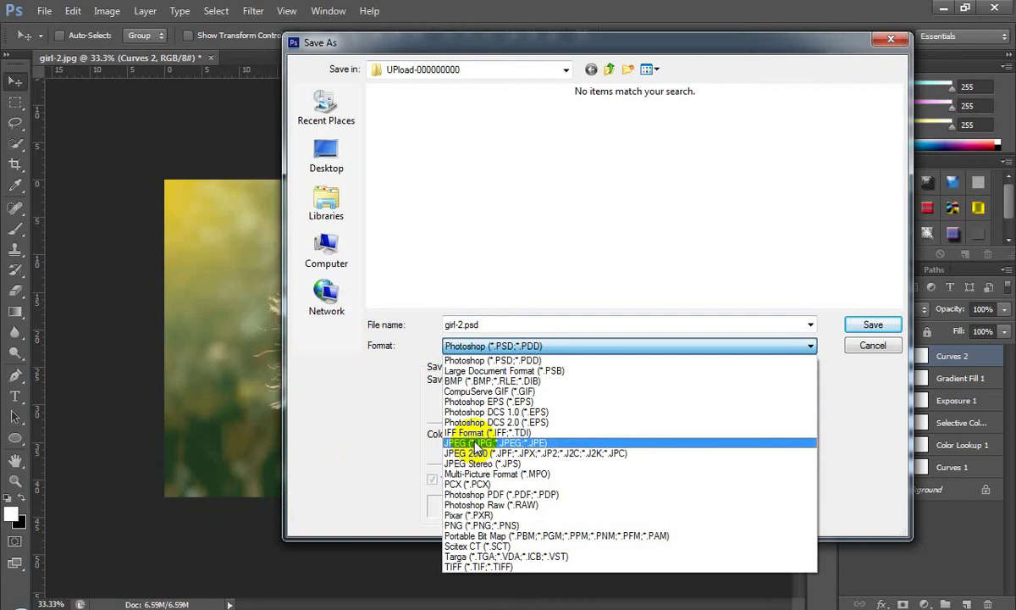
click(474, 442)
double_click(491, 326)
text(Classic Vintage LookUp Color Effect)
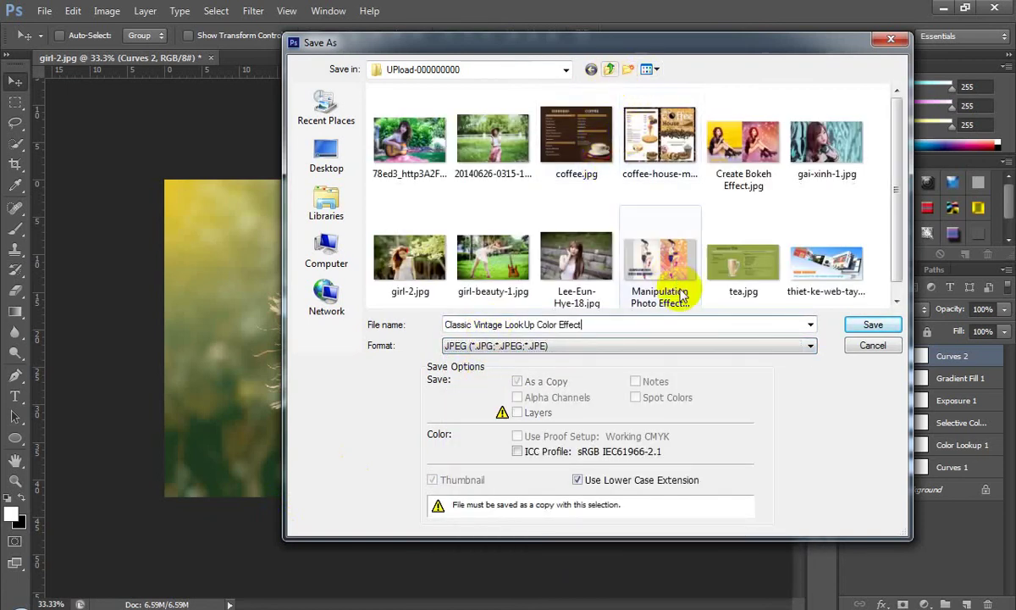
click(851, 327)
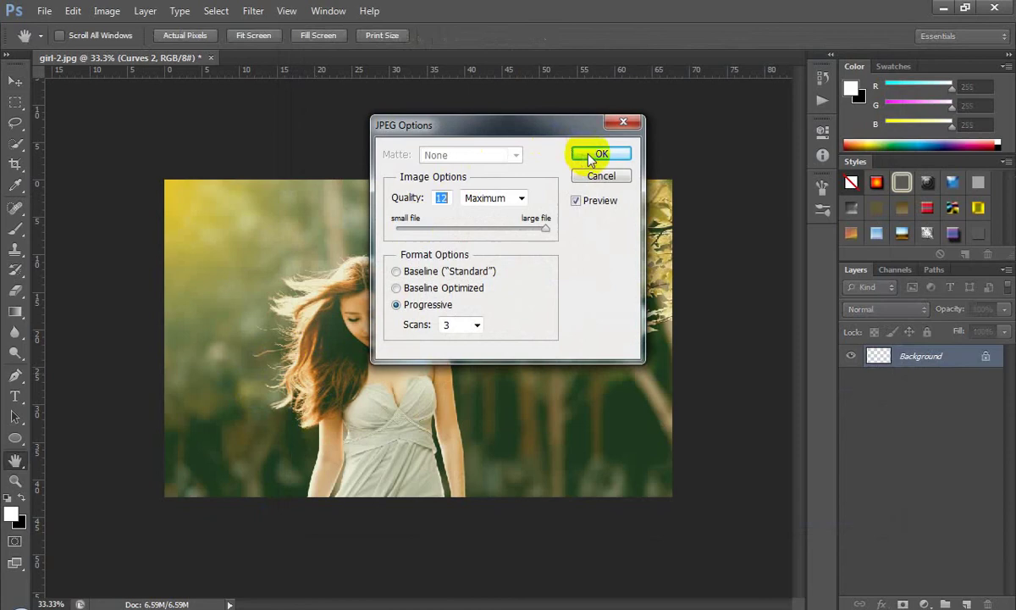
Accept the JPEG Options at quality 12 (Maximum) to finish saving
click(596, 156)
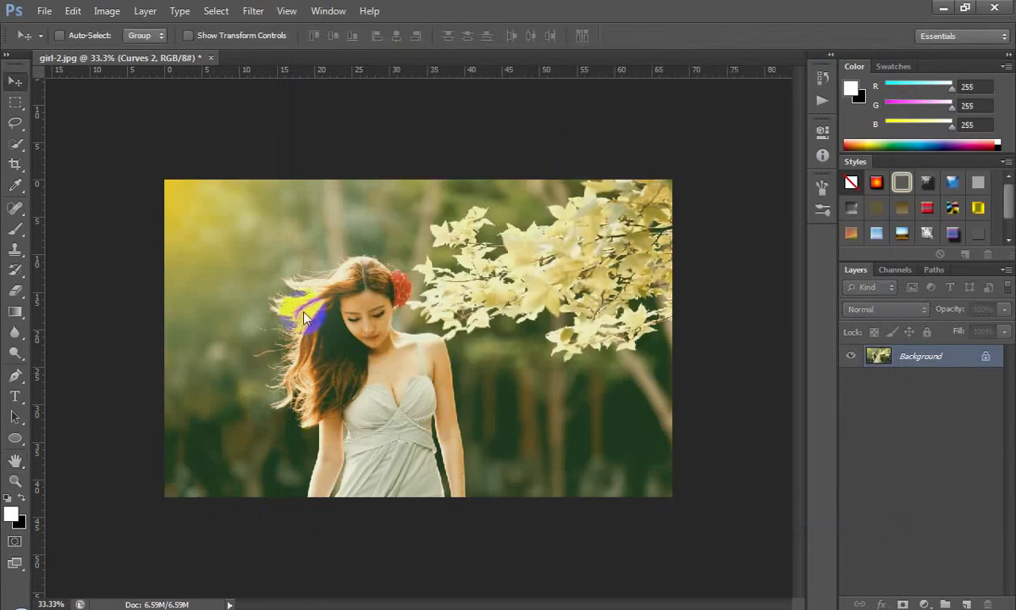